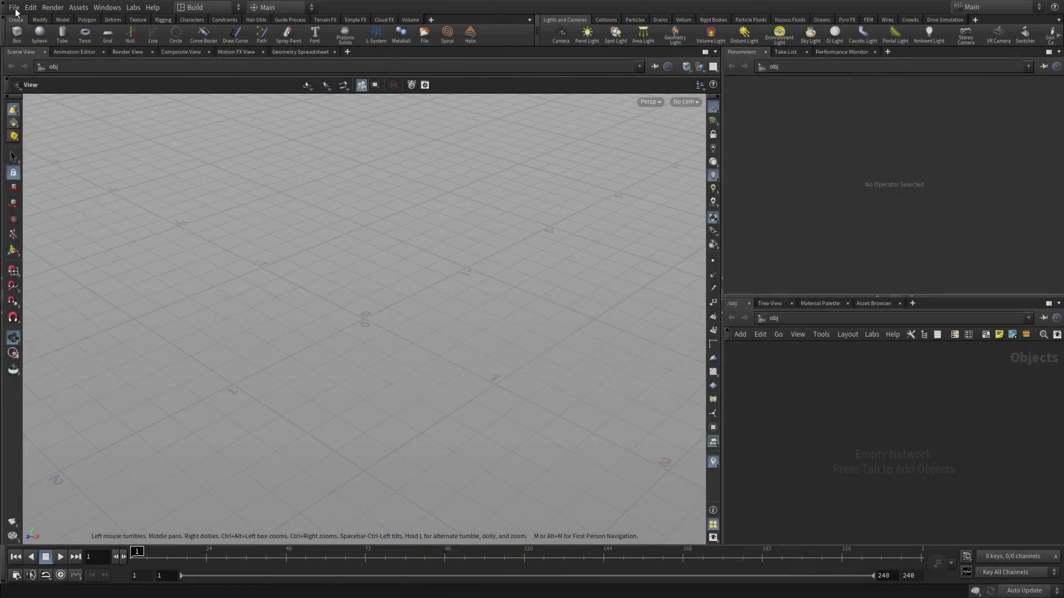
# - Create a new Houdini project named brickify_lesson and accept it as the current job
pyautogui.click(15, 7)
pyautogui.click(47, 125)
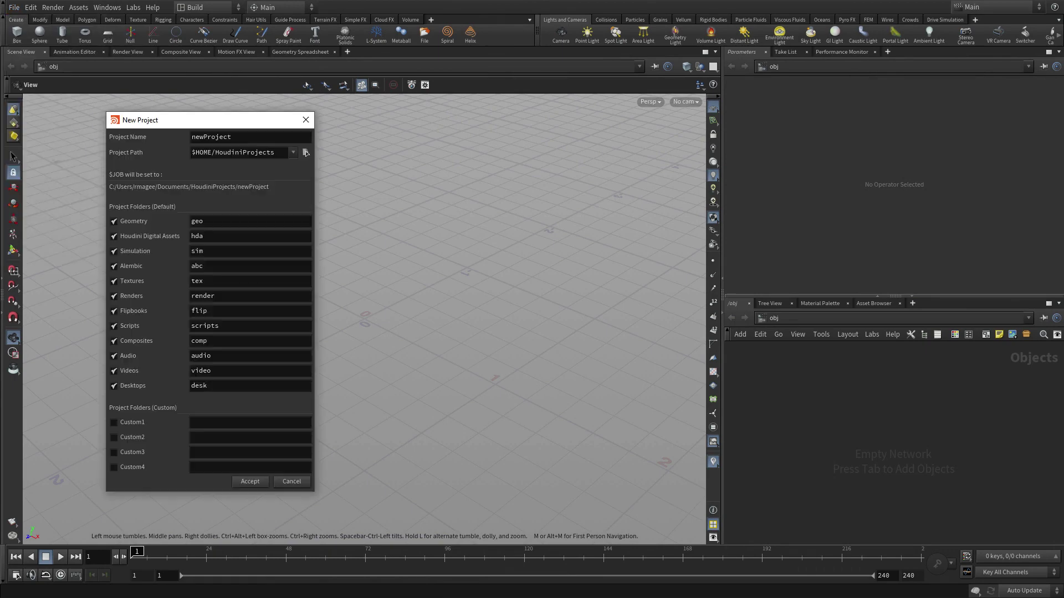
pyautogui.moveTo(234, 133); pyautogui.dragTo(183, 137)
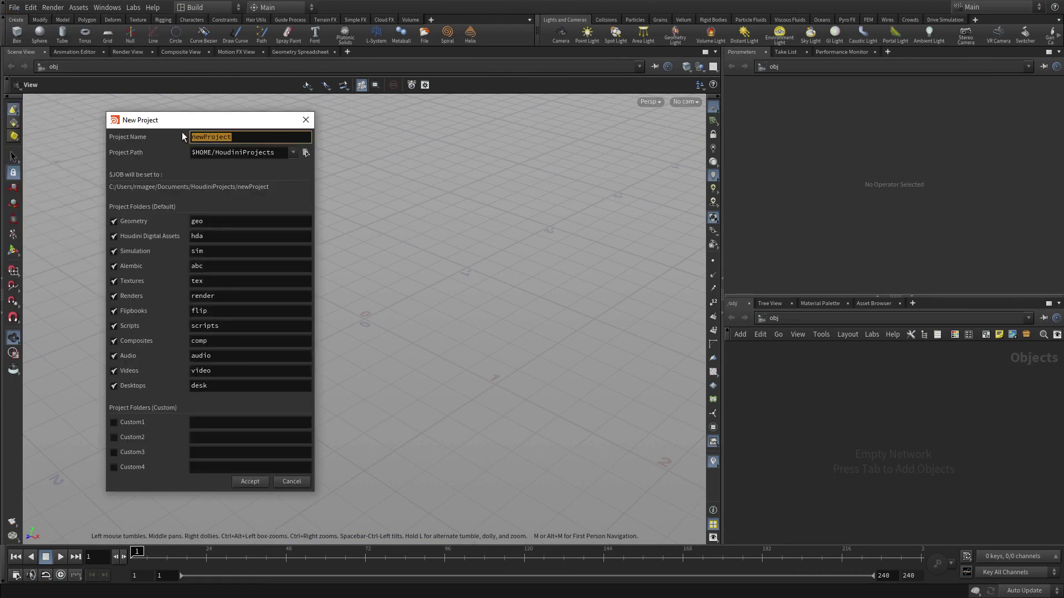
pyautogui.write('brickify_lesson')
pyautogui.click(250, 482)
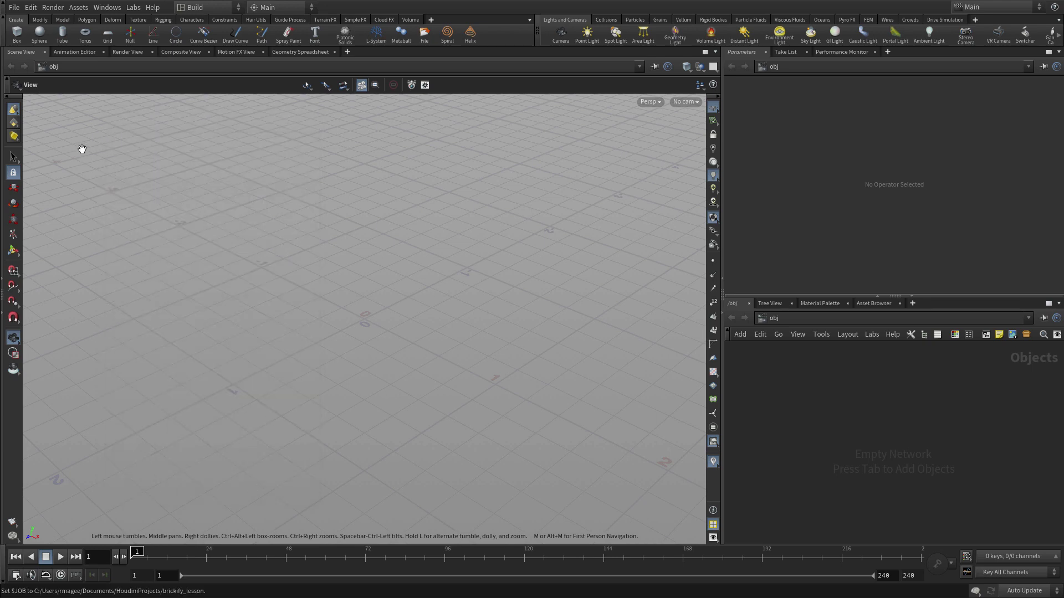
# - Save the empty scene as brickify_01.hip in the brickify_lesson project folder
pyautogui.click(14, 8)
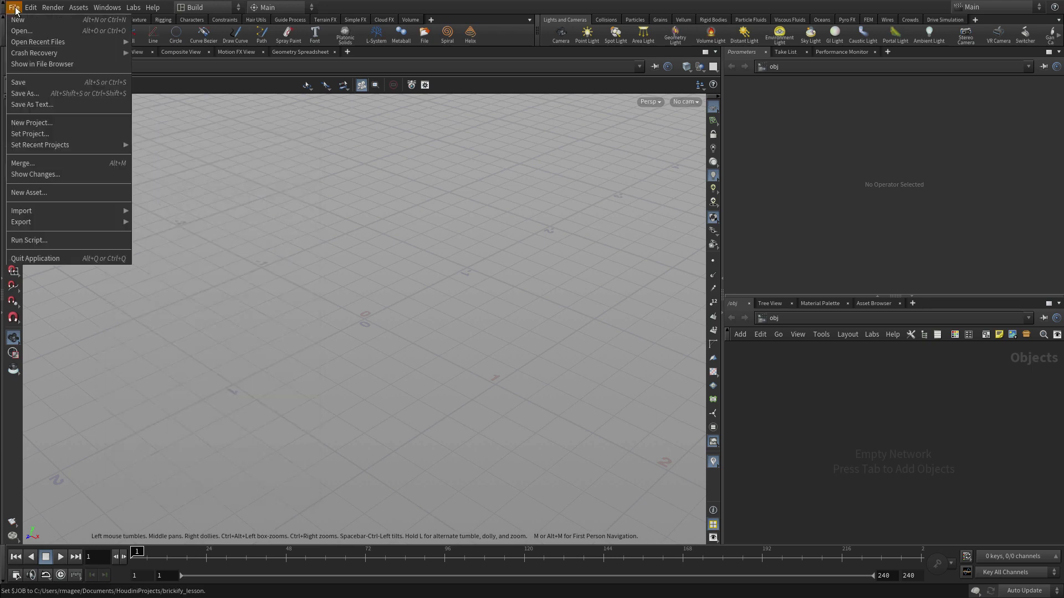
pyautogui.click(44, 90)
pyautogui.doubleClick(223, 376)
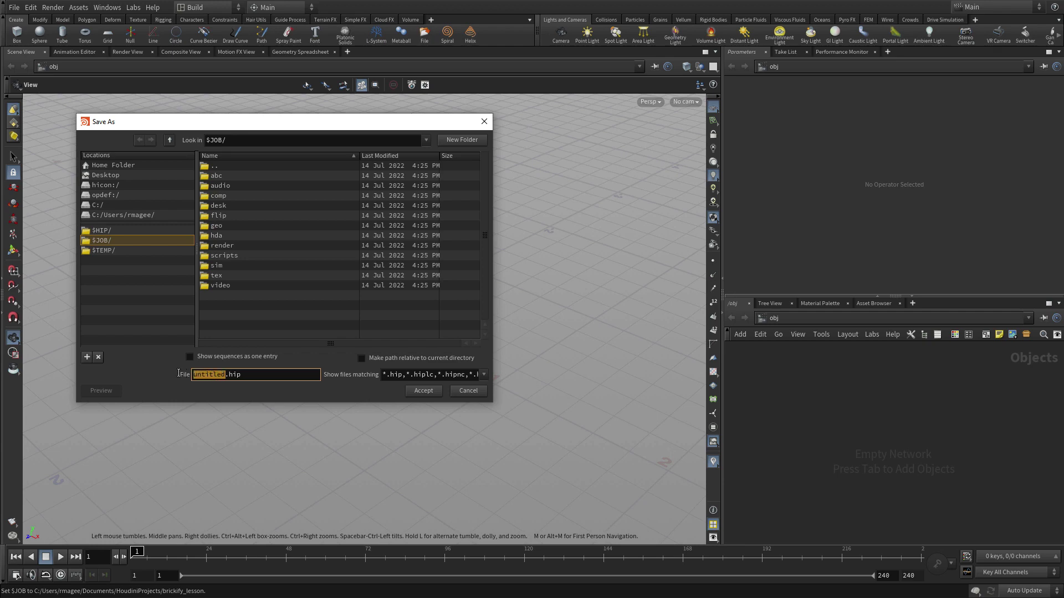
pyautogui.write('brickify)')
pyautogui.press('BackSpace')
pyautogui.write('_01')
pyautogui.press('Return')
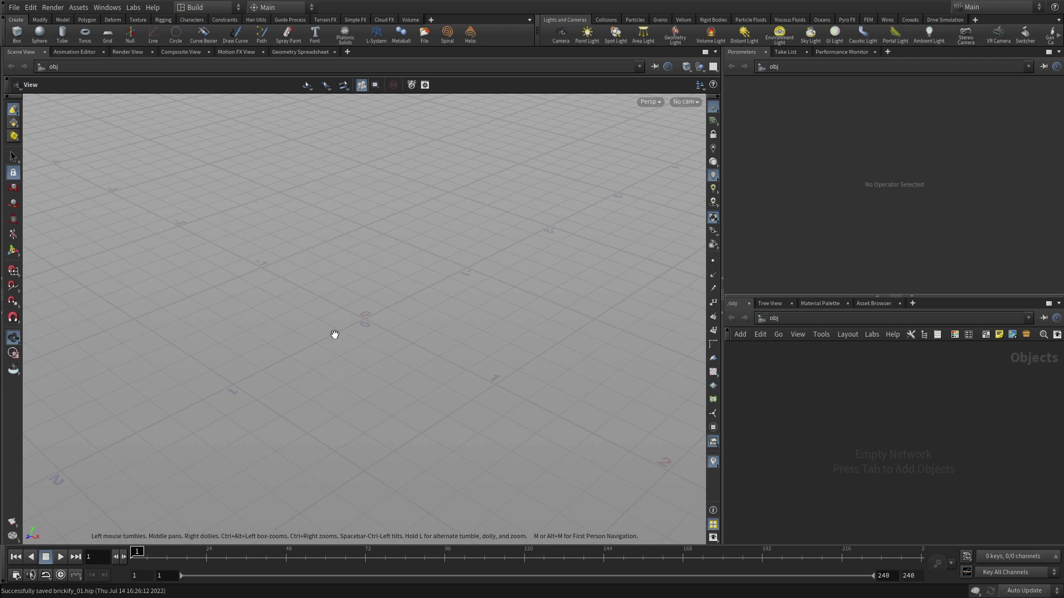
# - Create a box geometry object placed at the origin
pyautogui.press('c')
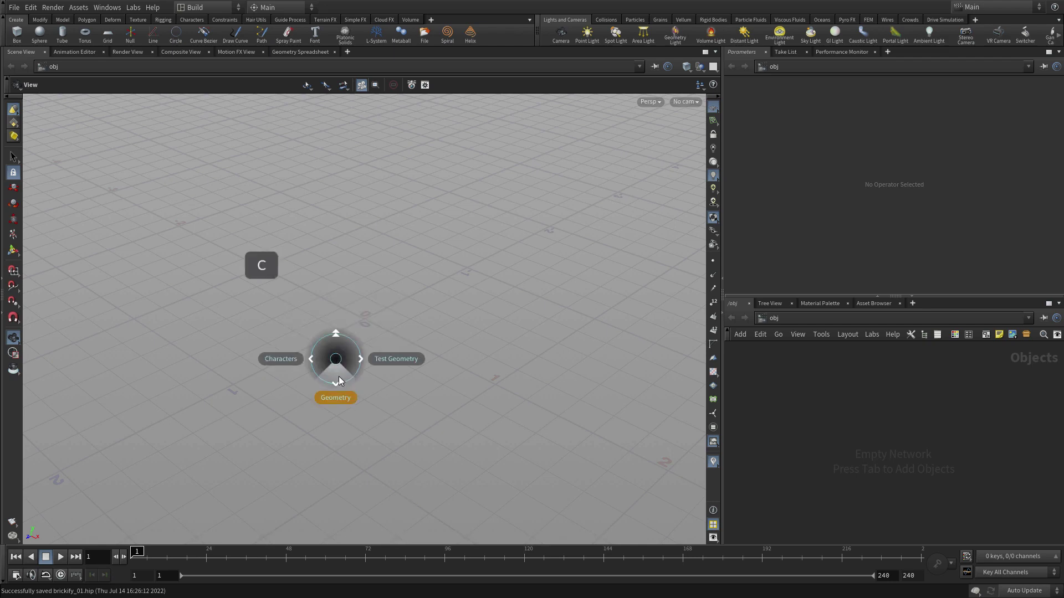
pyautogui.click(339, 380)
pyautogui.click(347, 441)
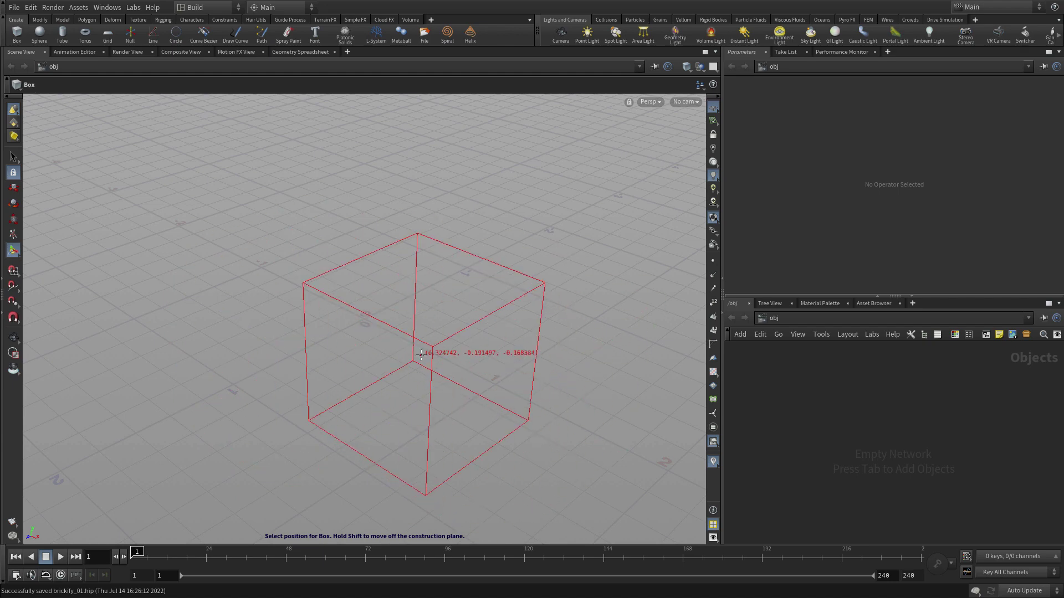
pyautogui.press('Return')
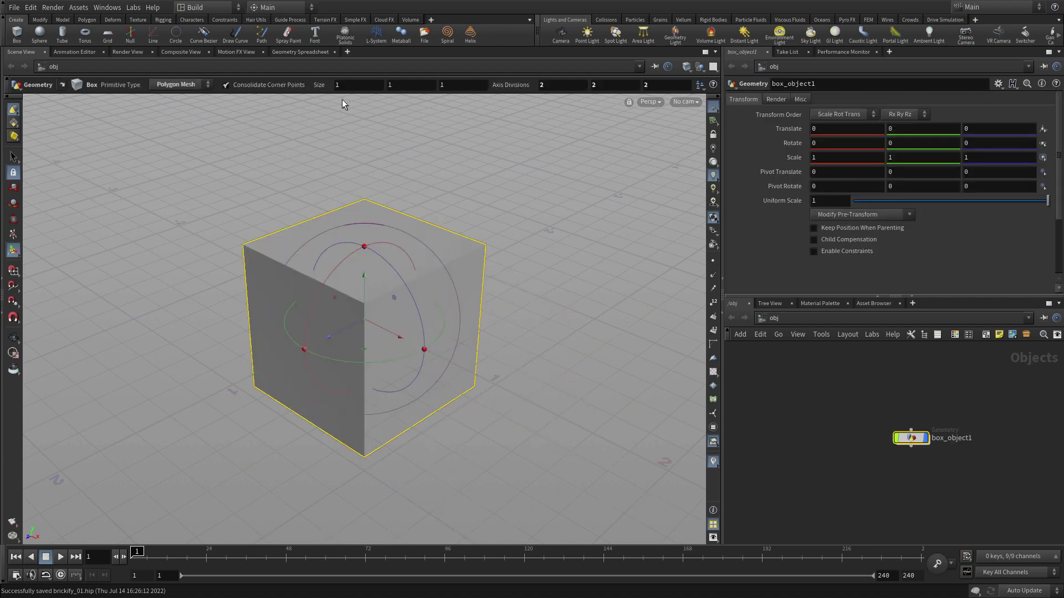
# - Set the box size to 0.2, 0.2, 0.2 with axis divisions 3, 2, 3
pyautogui.click(337, 85)
pyautogui.write('.2')
pyautogui.press('Tab')
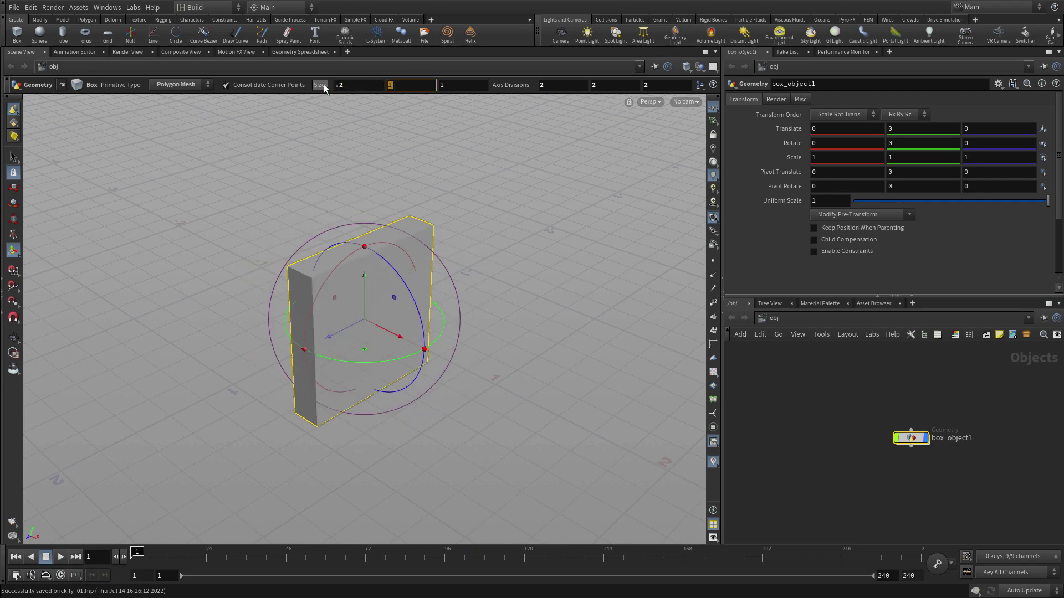
pyautogui.write('.2')
pyautogui.press('Tab')
pyautogui.write('.2')
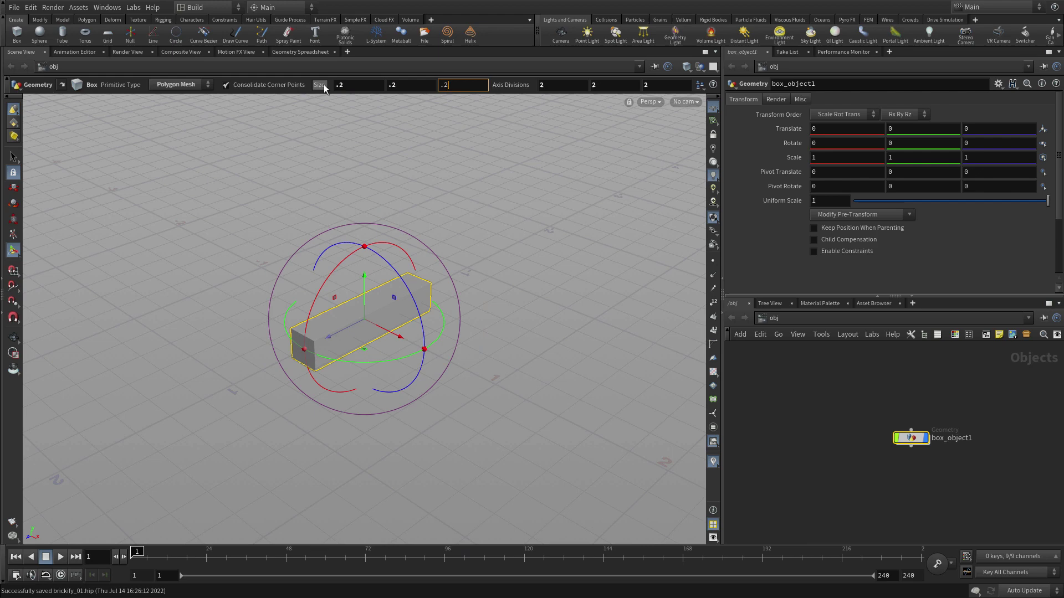
pyautogui.press('Tab')
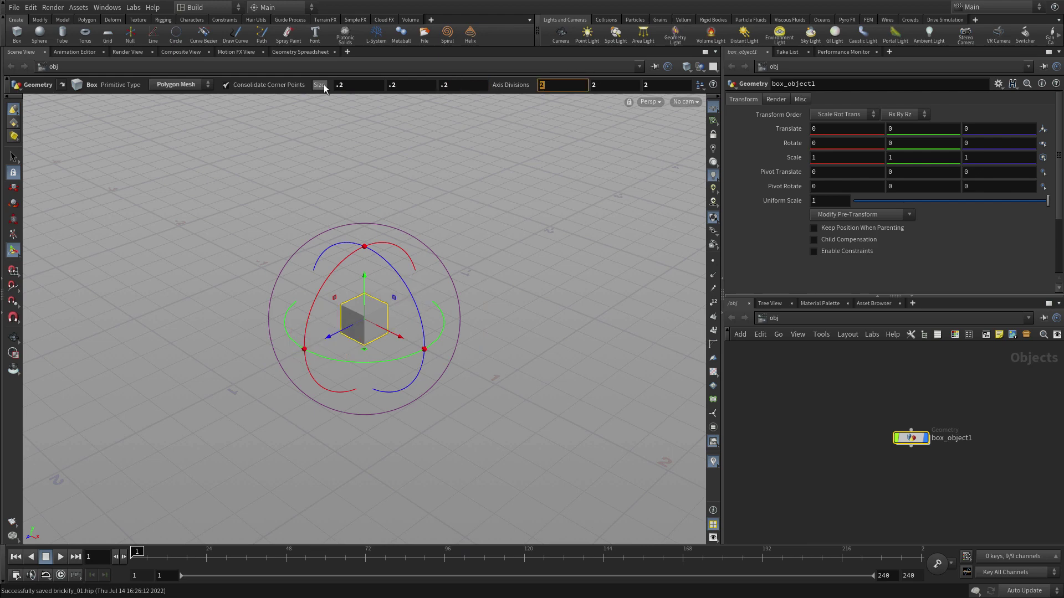
pyautogui.write('3')
pyautogui.press('Tab')
pyautogui.write('2')
pyautogui.press('Tab')
pyautogui.write('3')
pyautogui.press('Tab')
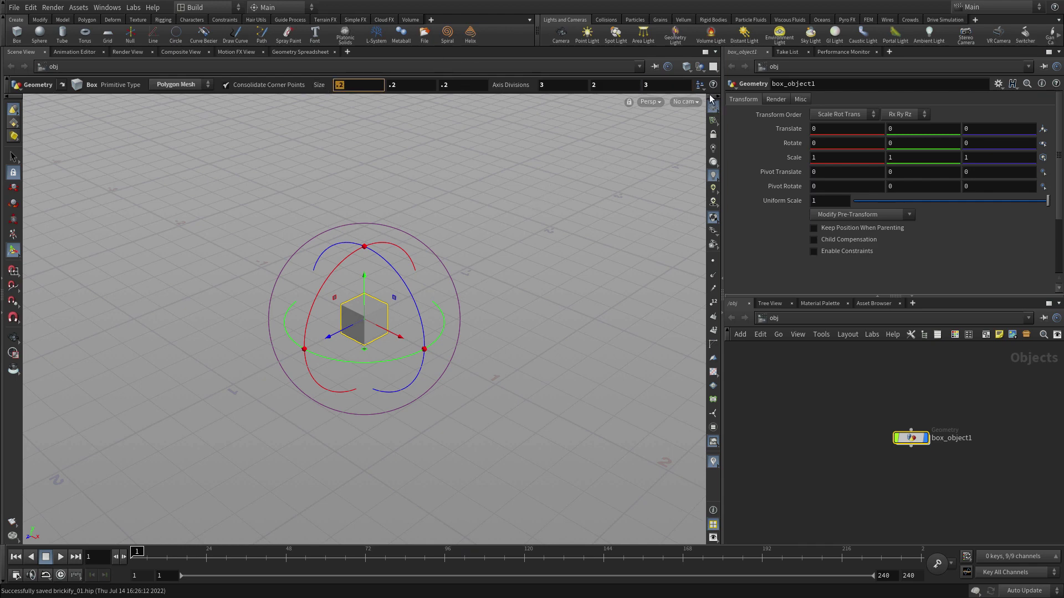
# - Switch the viewport to Smooth Wire Shaded and frame the box in the viewport and network view
pyautogui.click(686, 67)
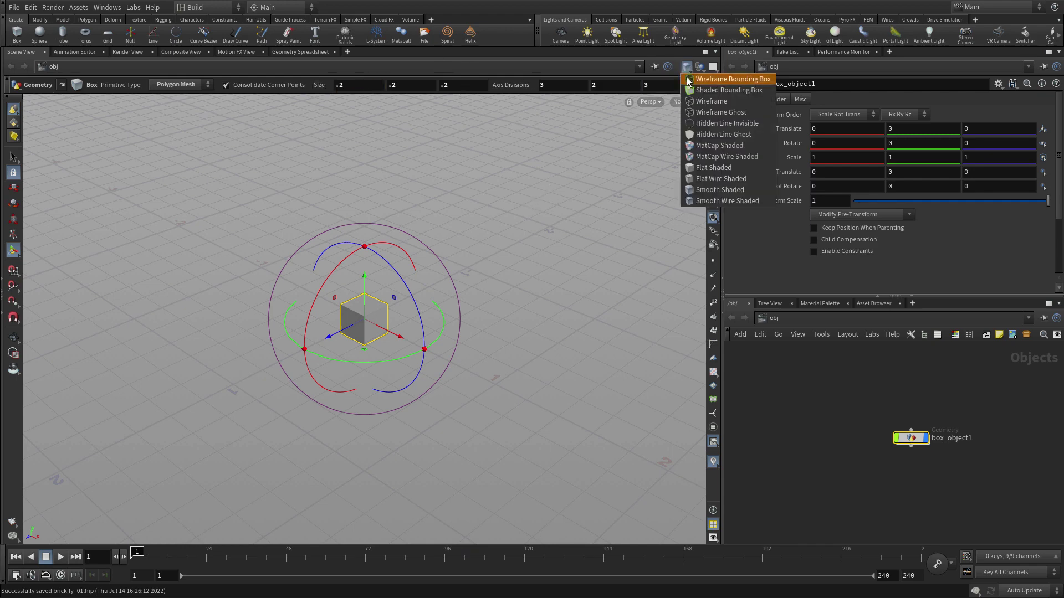
pyautogui.click(708, 201)
pyautogui.press('Escape')
pyautogui.moveTo(480, 283); pyautogui.dragTo(597, 235)
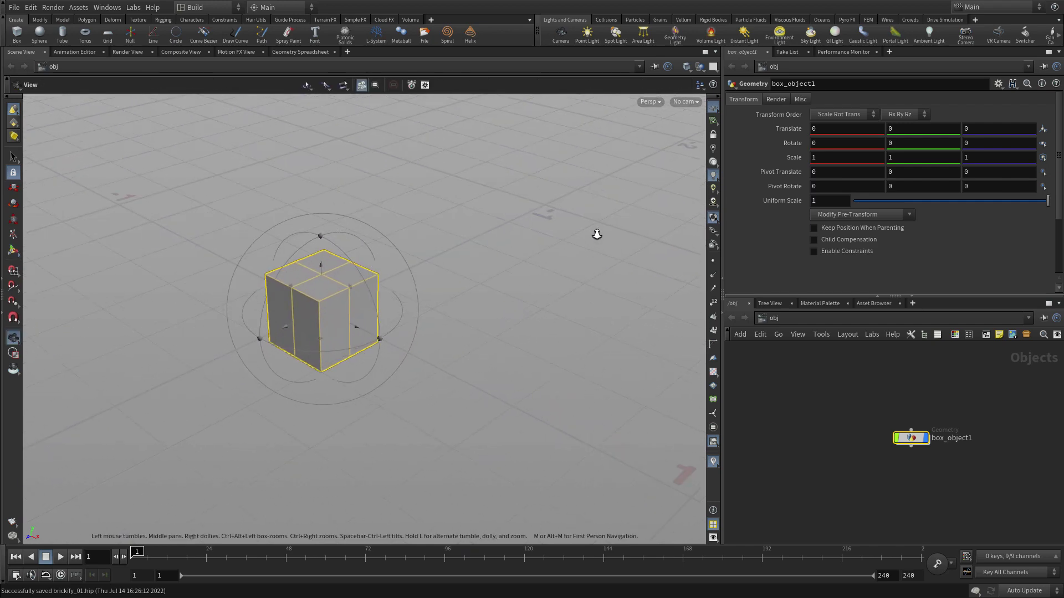
pyautogui.press('f')
pyautogui.press('Return')
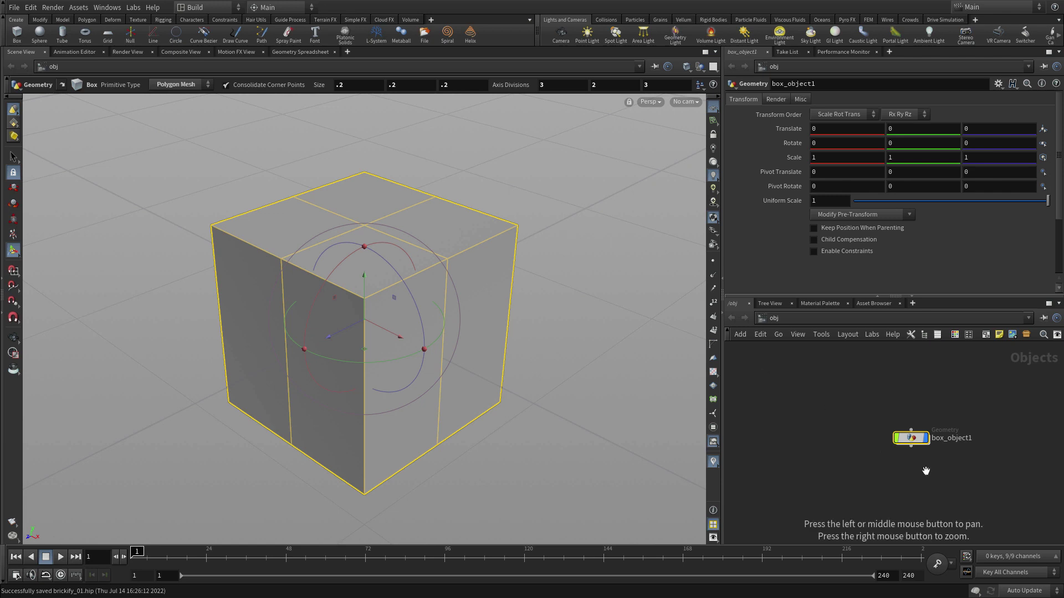
pyautogui.scroll(2, 936, 462)
pyautogui.press('h')
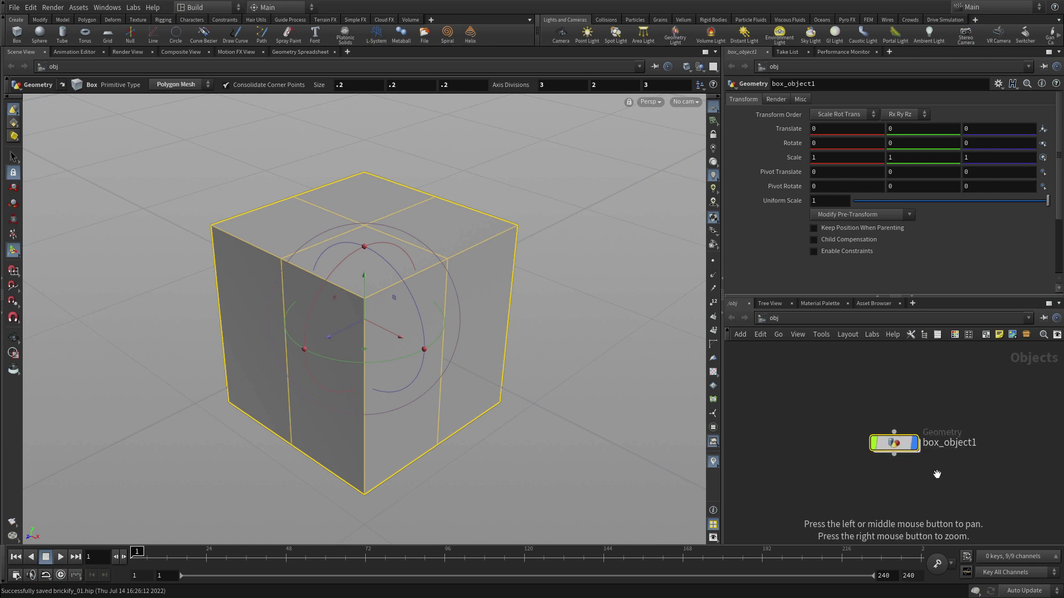
pyautogui.scroll(3, 948, 457)
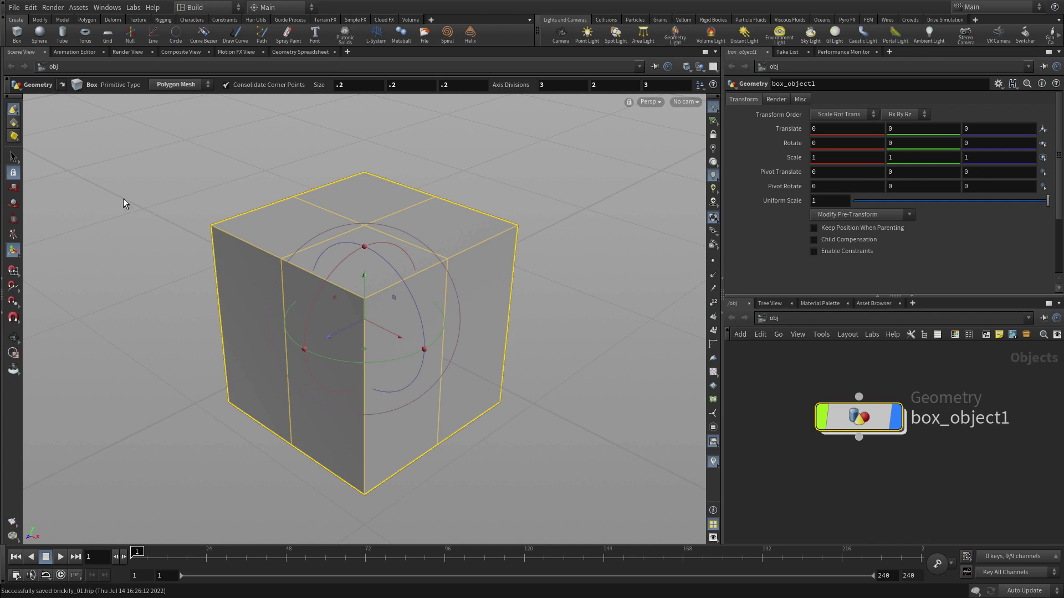
# - Dive inside box_object1 and select the box's top faces for polygon modelling
pyautogui.click(14, 122)
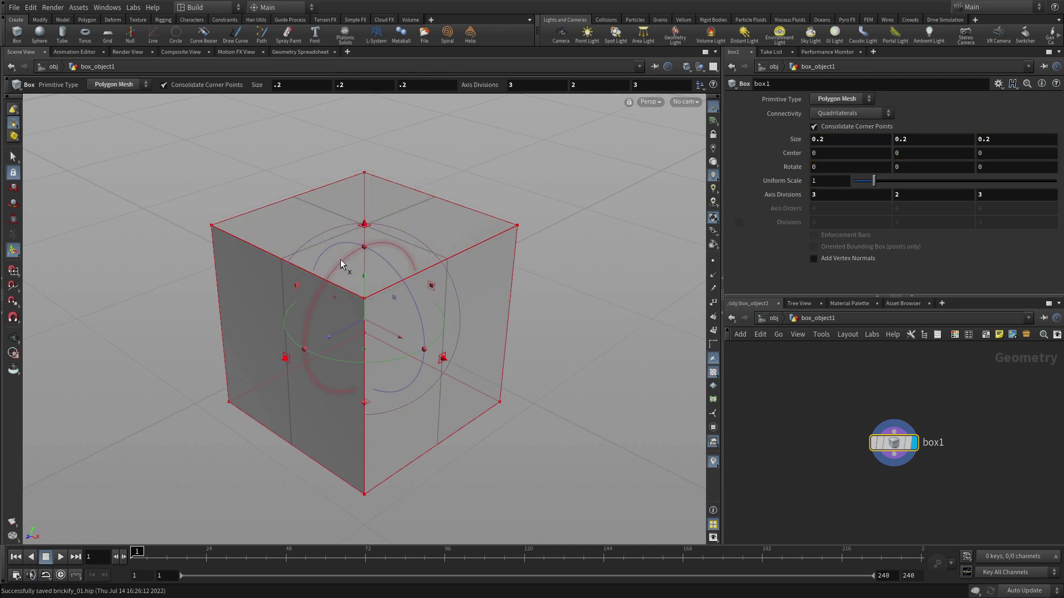
pyautogui.press('s')
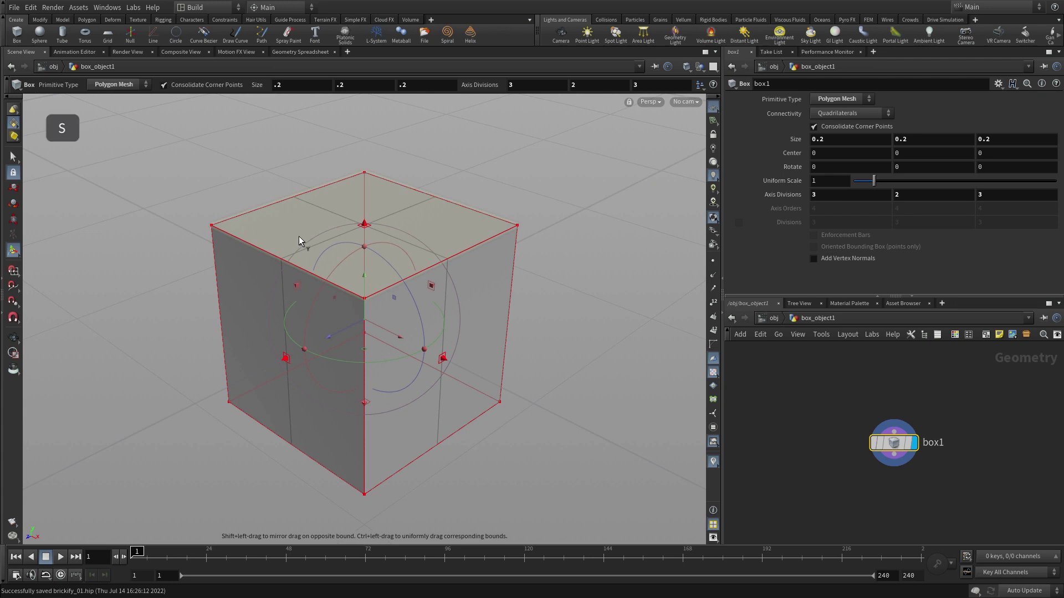
pyautogui.click(298, 236)
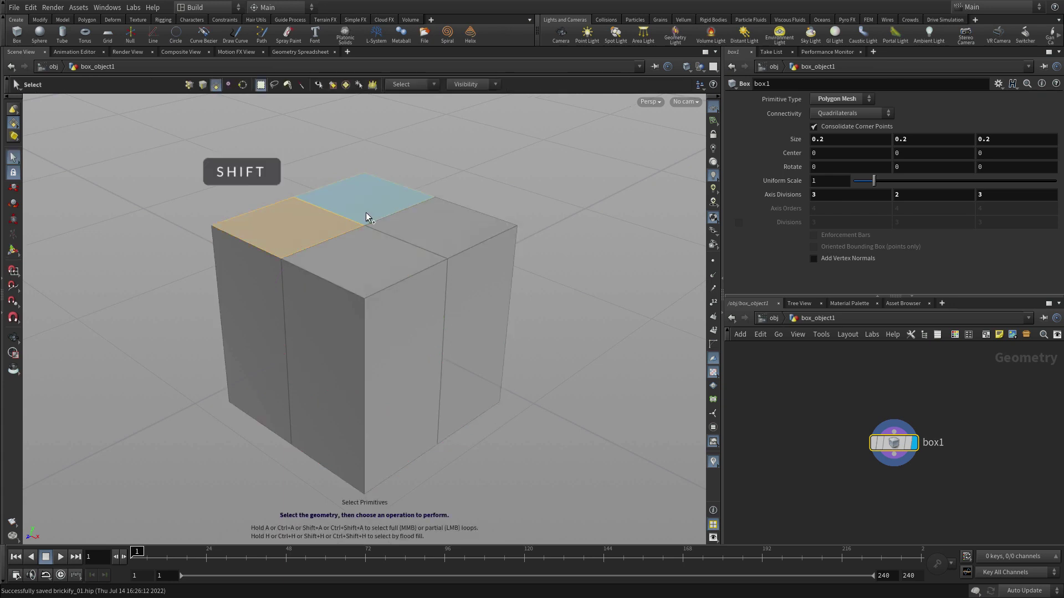
pyautogui.keyDown('shift'); pyautogui.click(396, 221); pyautogui.keyUp('shift')
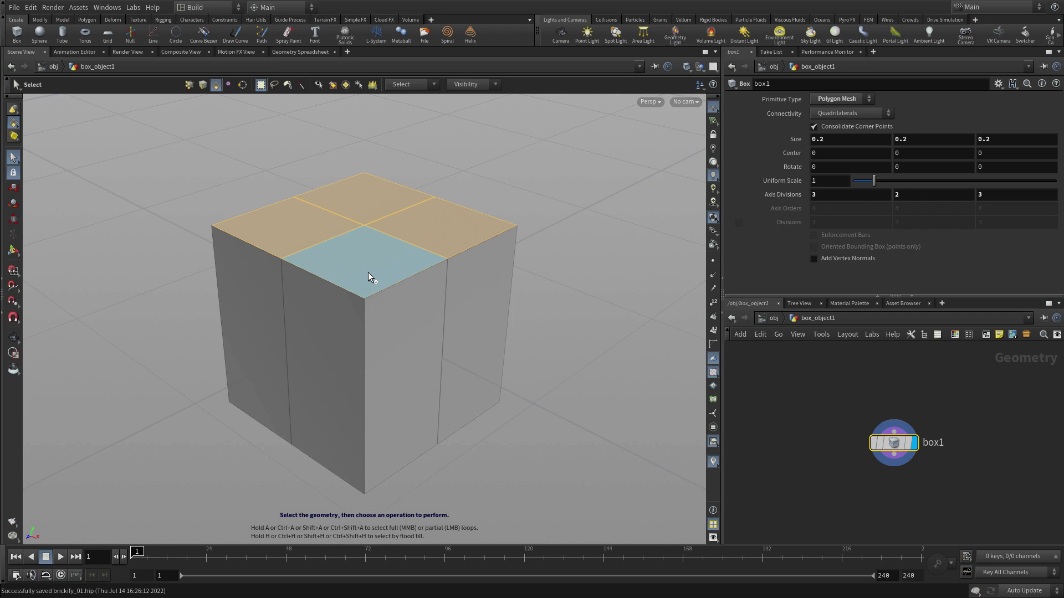
pyautogui.press('c')
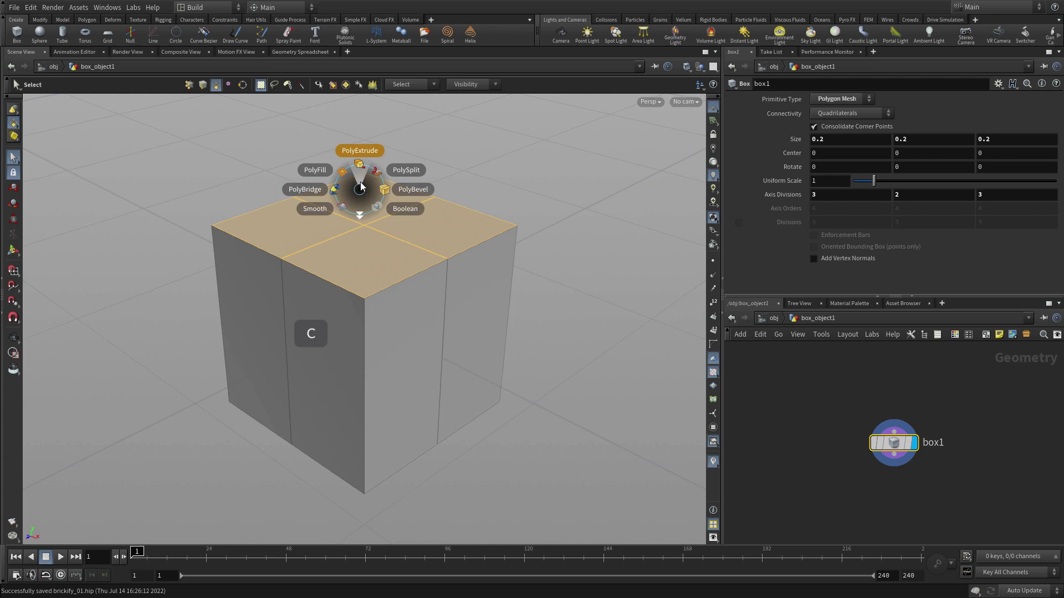
# - PolyExtrude the selected top faces with an inset of 0.04
pyautogui.click(363, 162)
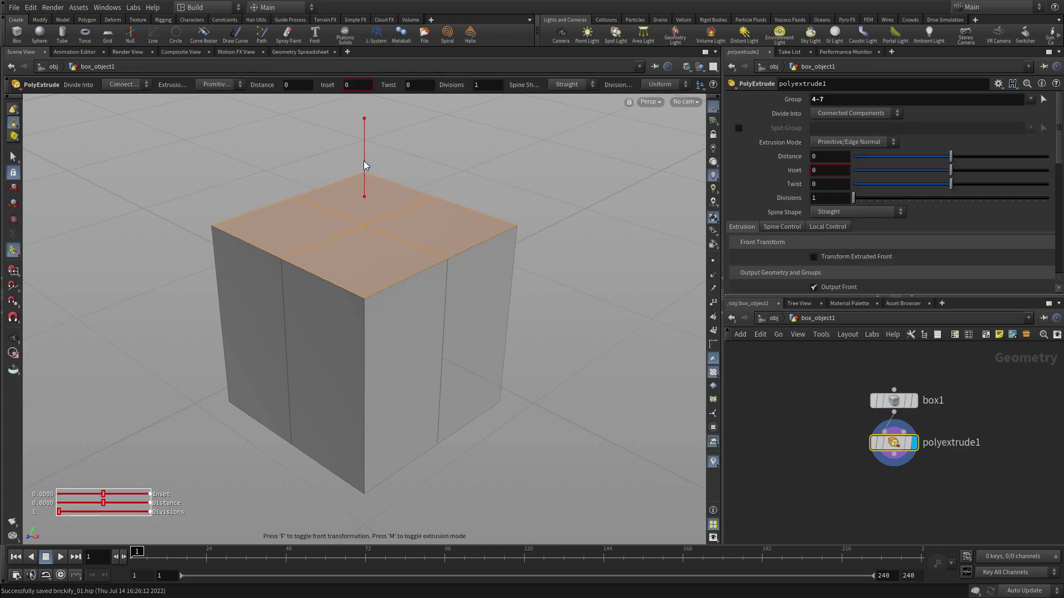
pyautogui.click(821, 170)
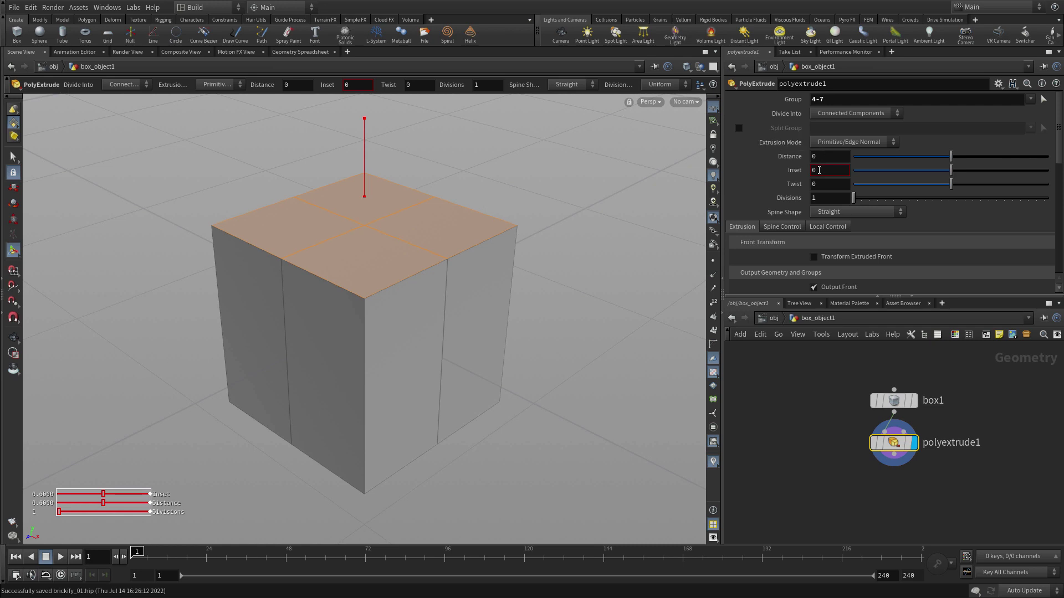
pyautogui.write('0.04')
pyautogui.press('Return')
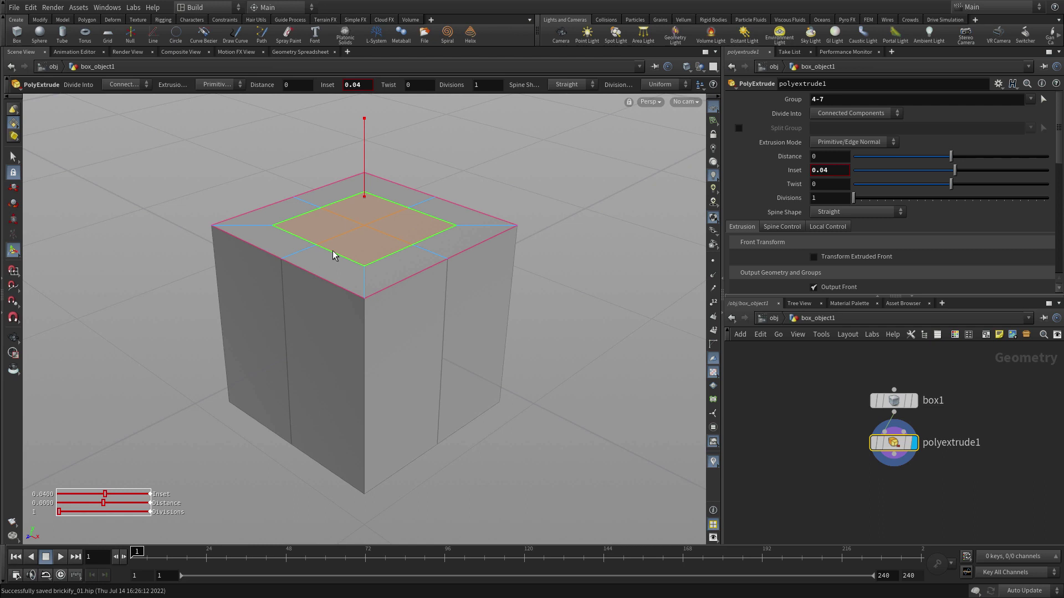
pyautogui.press('t')
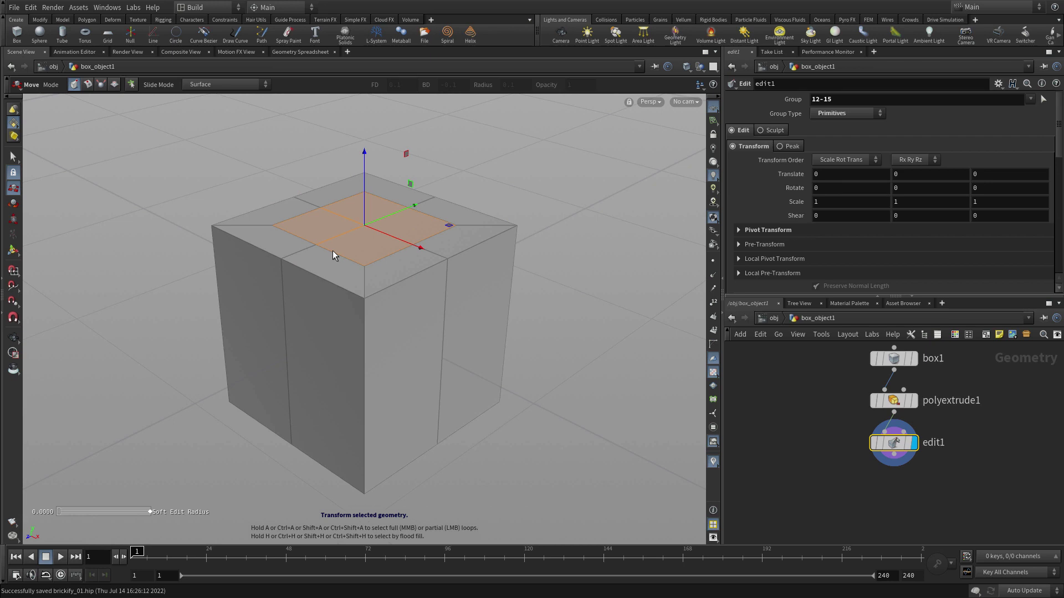
# - Apply Make circle from the viewport's right-click menu to round the inset square into an octagon
pyautogui.rightClick(261, 163)
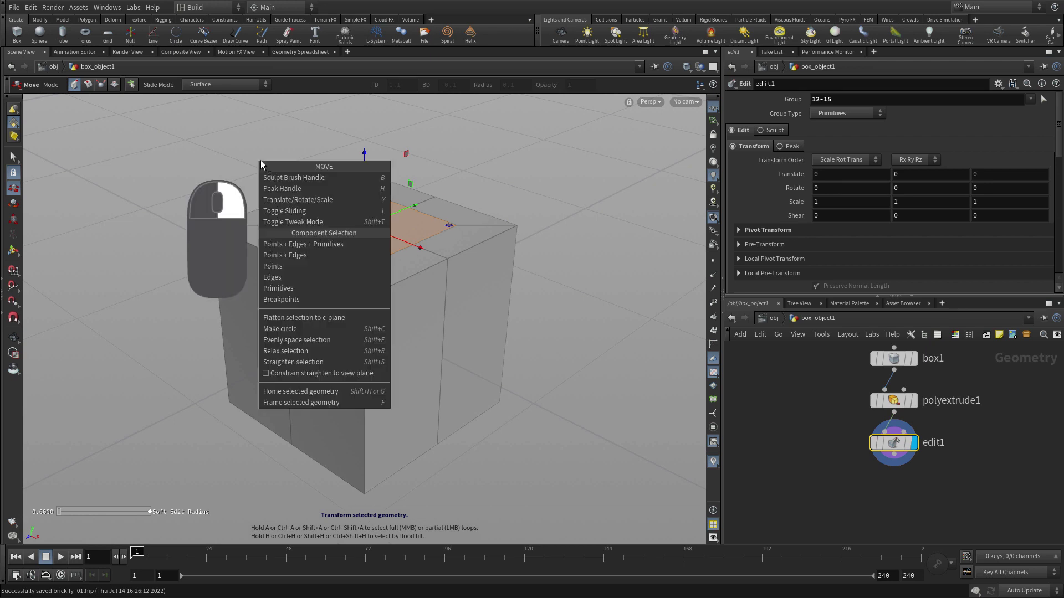
pyautogui.moveTo(303, 331); pyautogui.dragTo(303, 331, button='right')
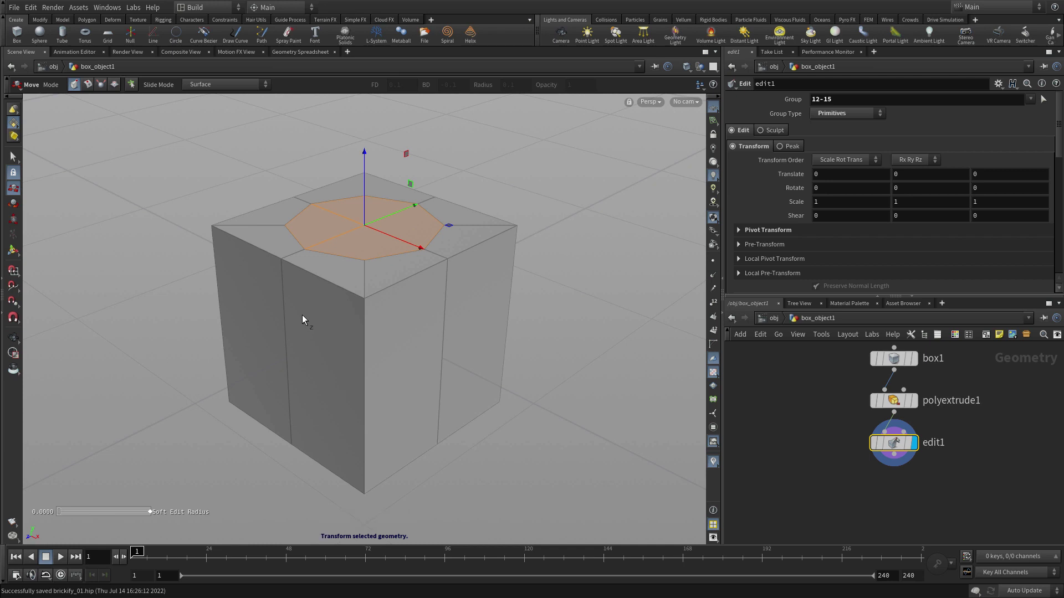
# - PolyExtrude the octagonal face upward to a distance of exactly 0.05
pyautogui.press('c')
pyautogui.click(382, 166)
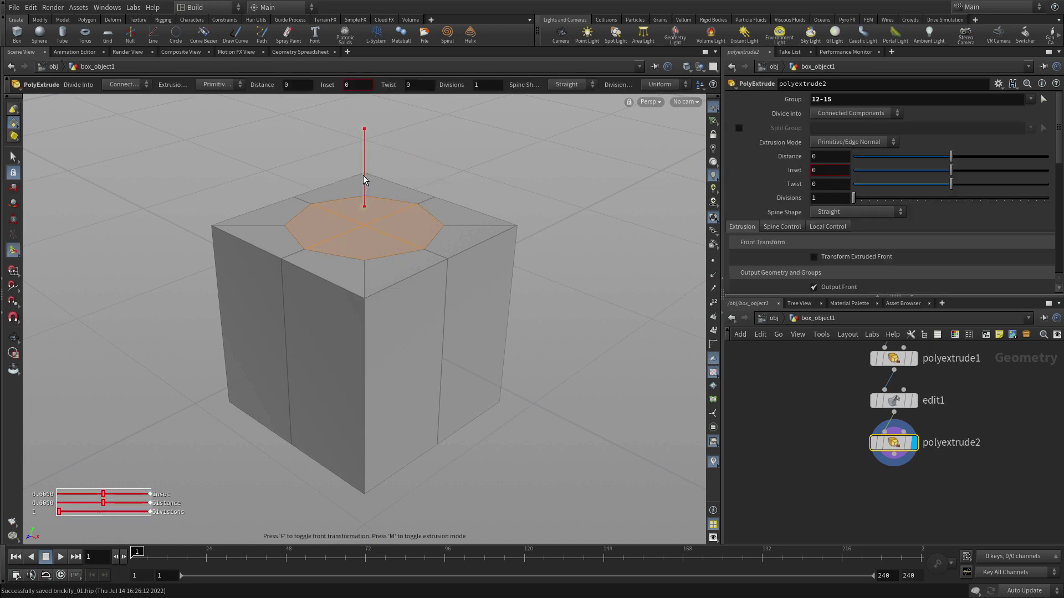
pyautogui.moveTo(363, 175); pyautogui.dragTo(368, 117)
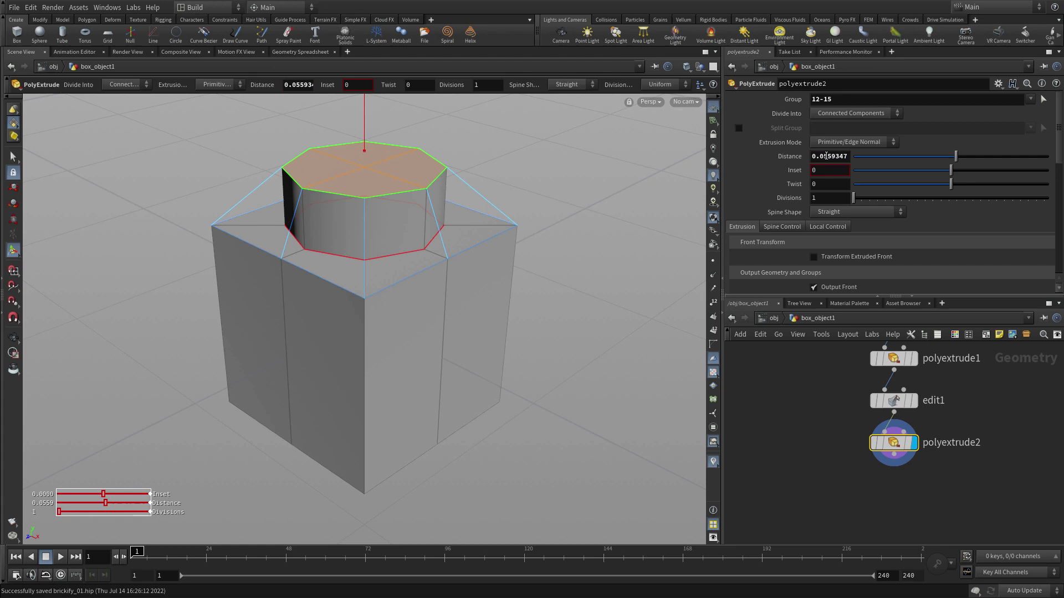
pyautogui.moveTo(827, 157); pyautogui.dragTo(867, 158)
pyautogui.press('BackSpace')
pyautogui.press('Return')
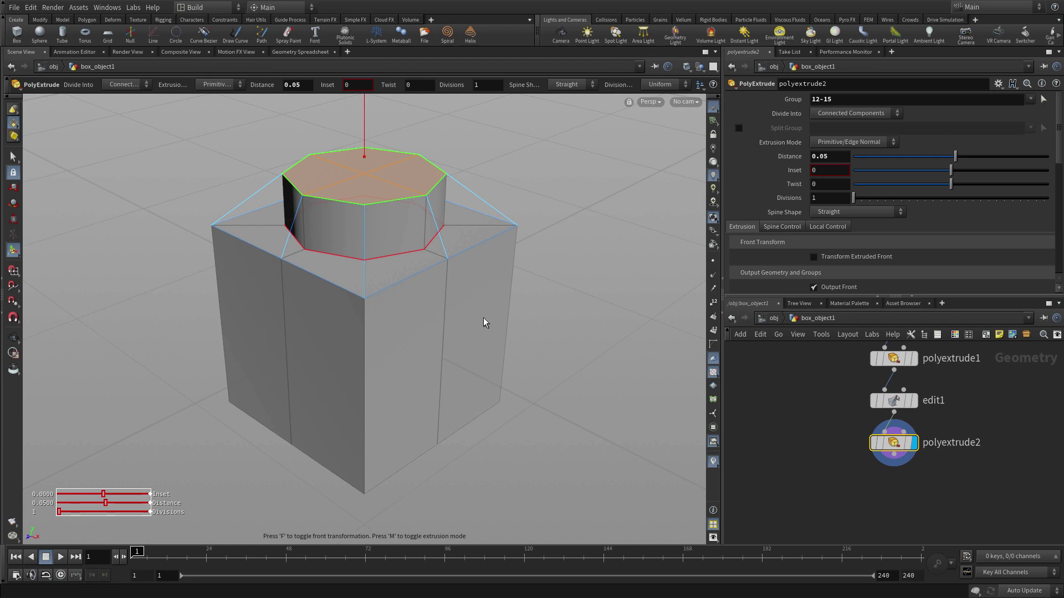
# - Tumble to the brick's underside and select its four bottom faces
pyautogui.press('Escape')
pyautogui.moveTo(485, 320); pyautogui.dragTo(434, 135)
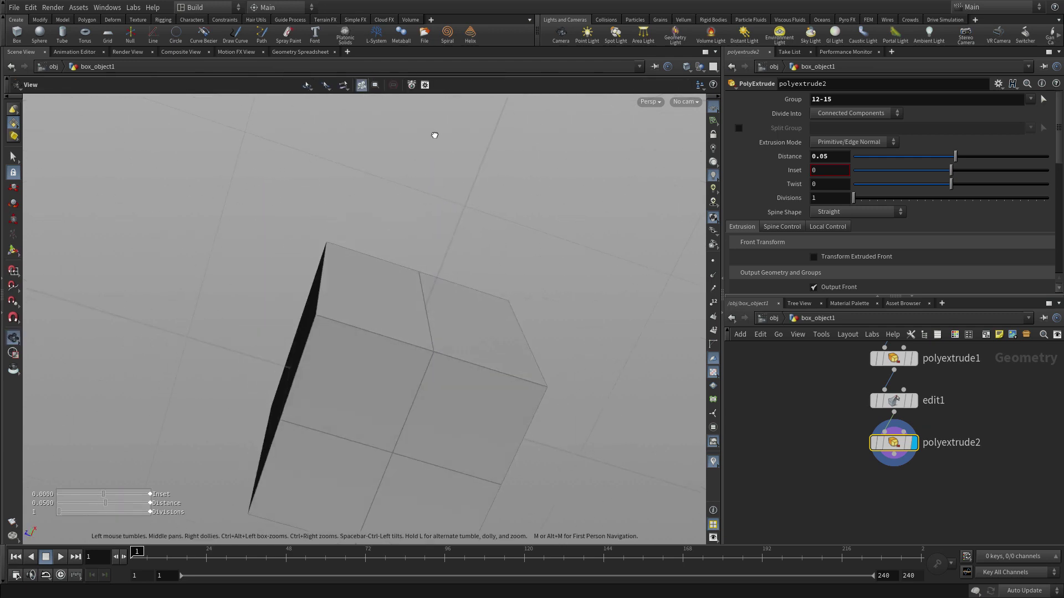
pyautogui.moveTo(487, 264); pyautogui.dragTo(351, 292)
pyautogui.press('Return')
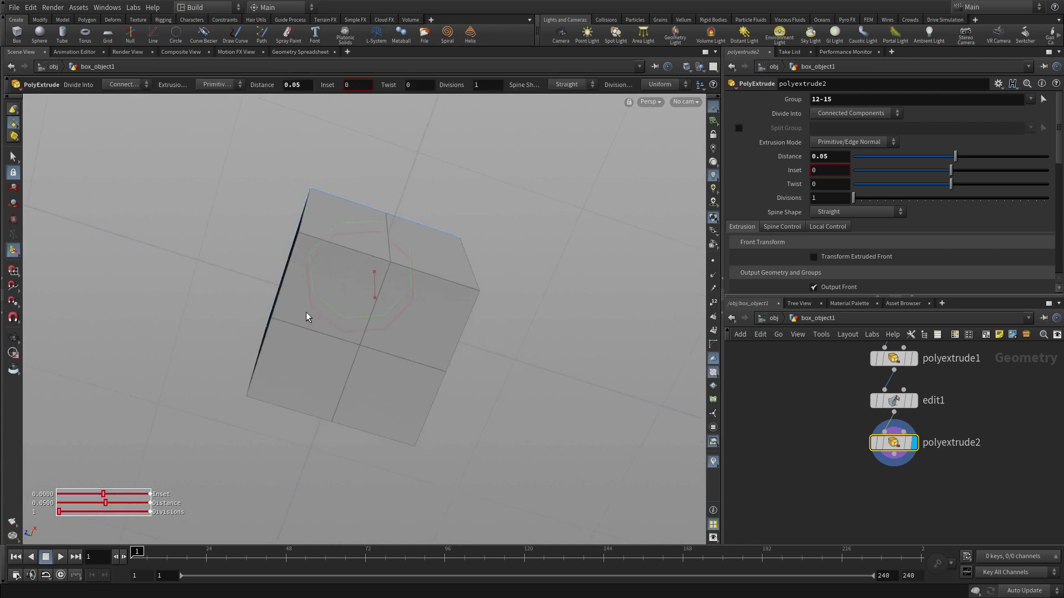
pyautogui.press('s')
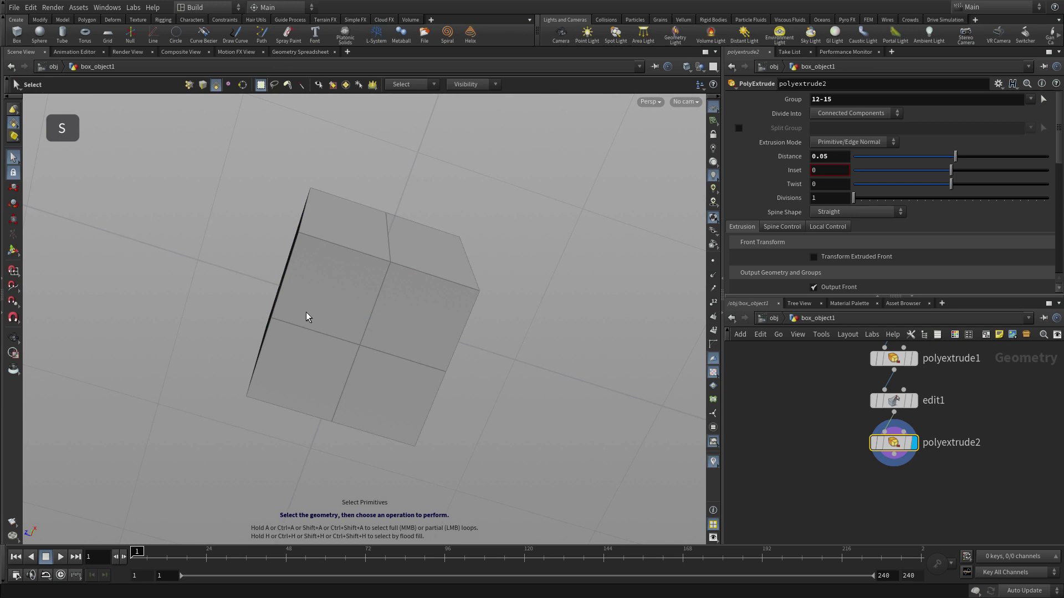
pyautogui.click(306, 311)
pyautogui.keyDown('shift'); pyautogui.click(303, 344); pyautogui.keyUp('shift')
pyautogui.keyDown('shift'); pyautogui.click(363, 367); pyautogui.keyUp('shift')
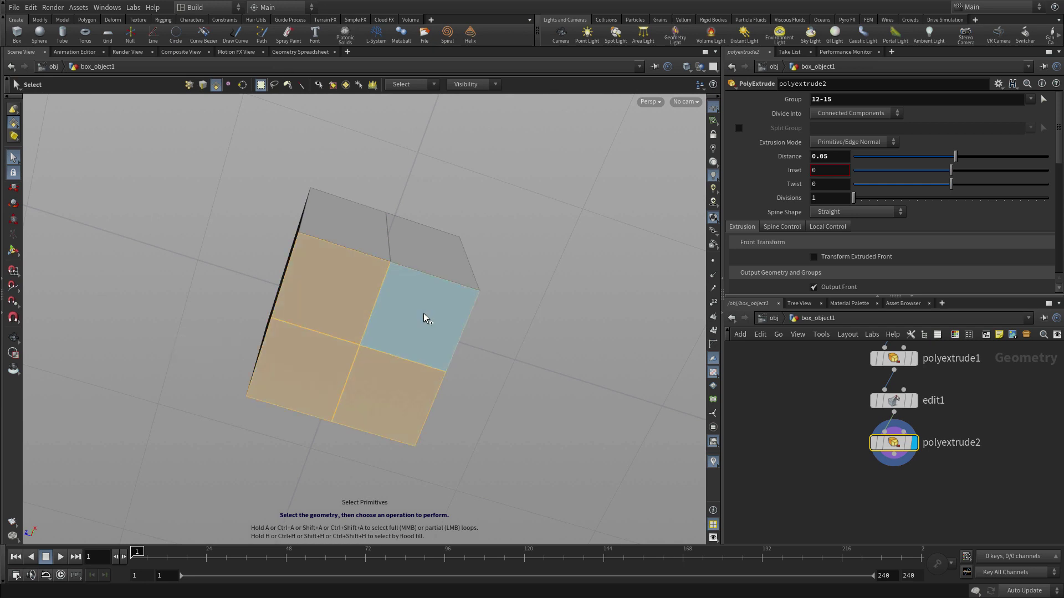
pyautogui.keyDown('shift'); pyautogui.click(423, 319); pyautogui.keyUp('shift')
# - Extrude the four bottom faces with an inset of 0.025
pyautogui.press('q')
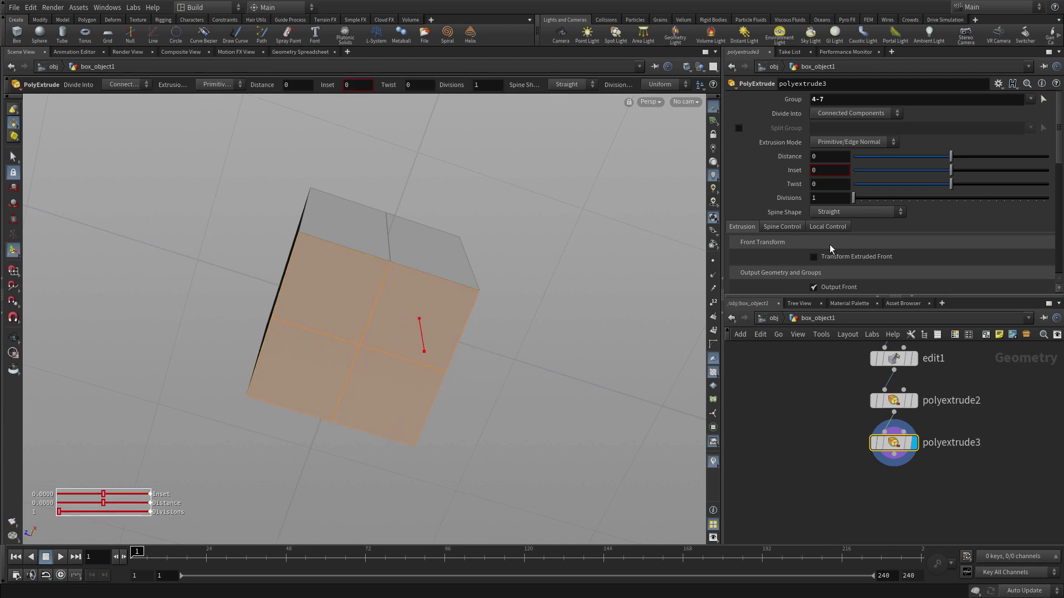
pyautogui.click(822, 171)
pyautogui.write('.025')
pyautogui.press('Return')
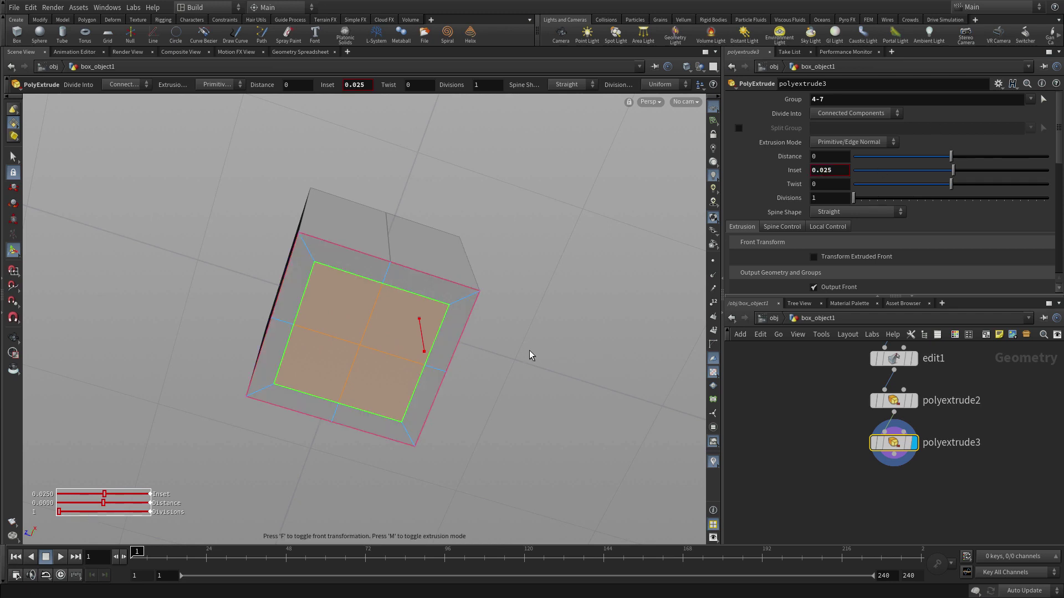
# - Extrude the inner bottom faces -0.175 into the box, then tumble the brick upright
pyautogui.press('q')
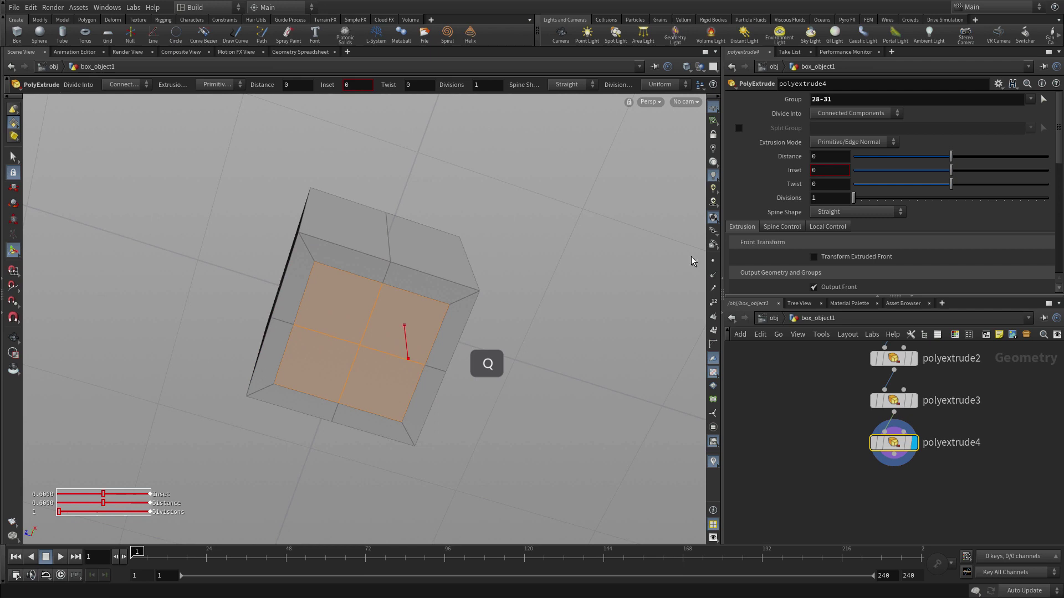
pyautogui.moveTo(405, 353); pyautogui.dragTo(403, 322)
pyautogui.moveTo(828, 156); pyautogui.dragTo(863, 159)
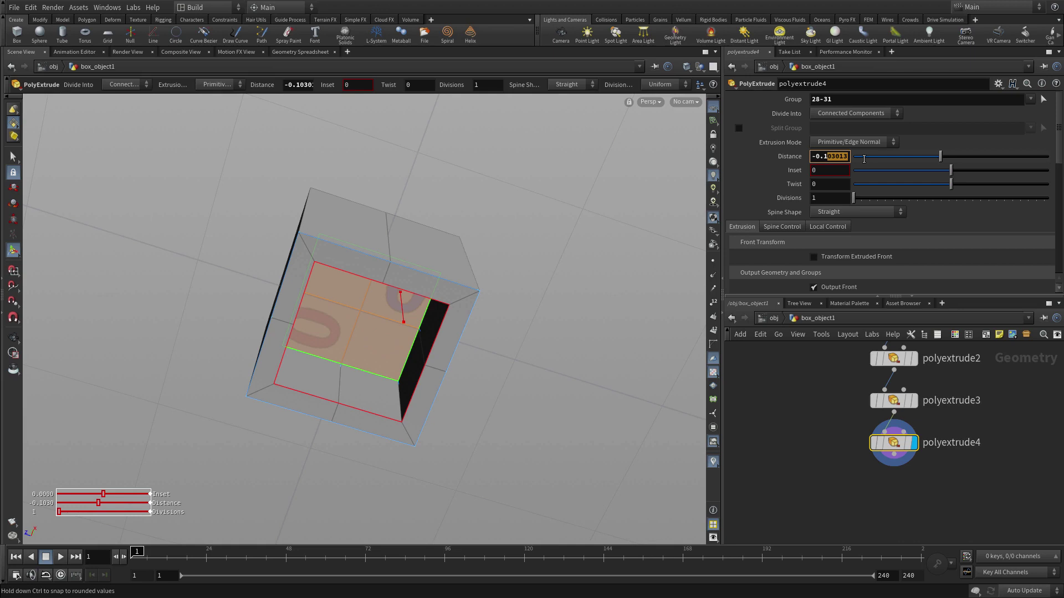
pyautogui.write('75')
pyautogui.press('Return')
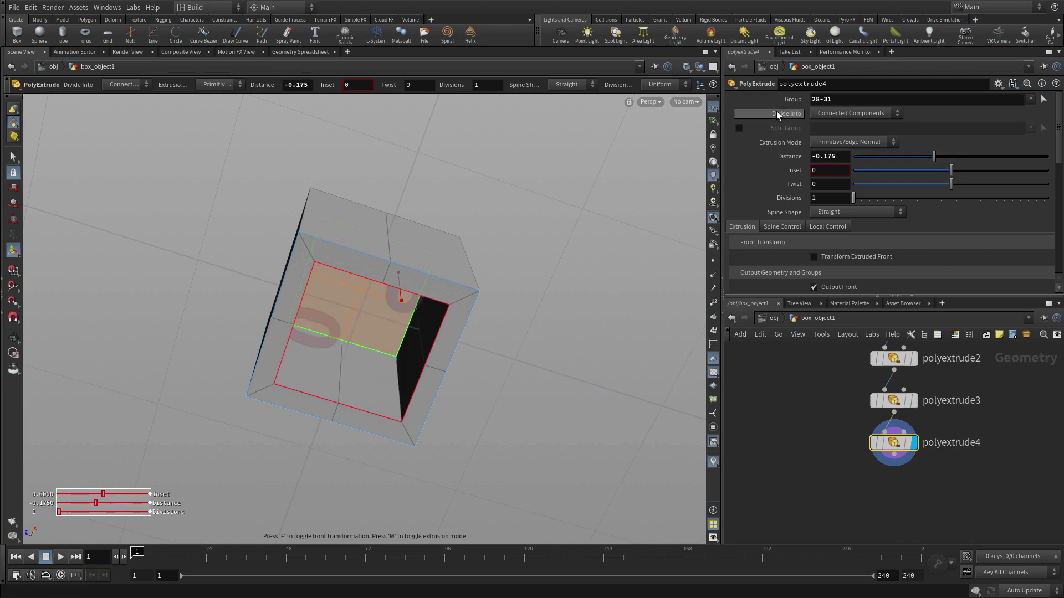
pyautogui.press('Escape')
pyautogui.moveTo(488, 195); pyautogui.dragTo(415, 314)
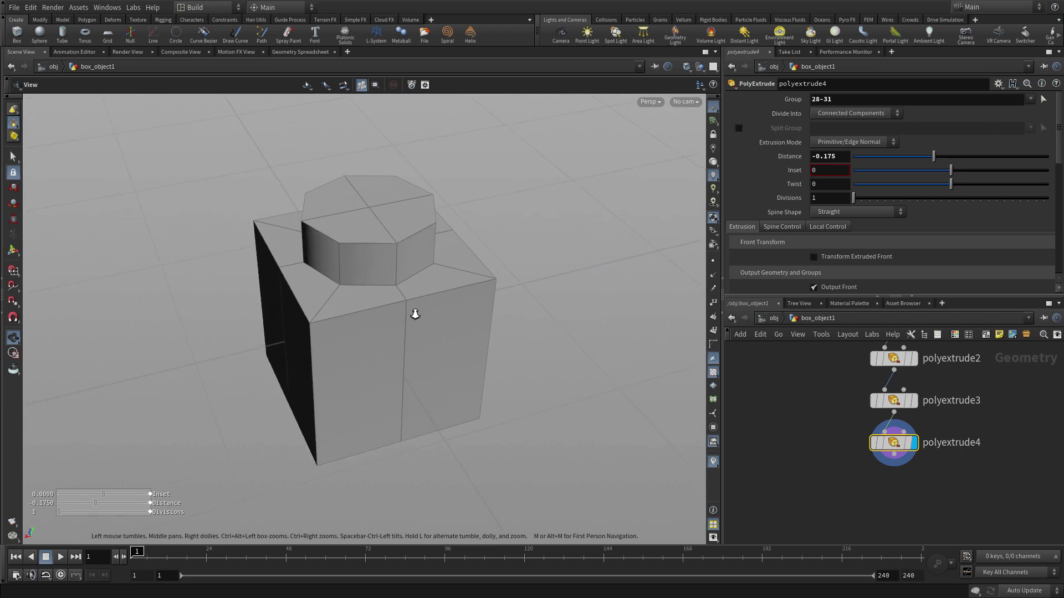
# - Select all of the brick's geometry and add a Group node
pyautogui.press('Return')
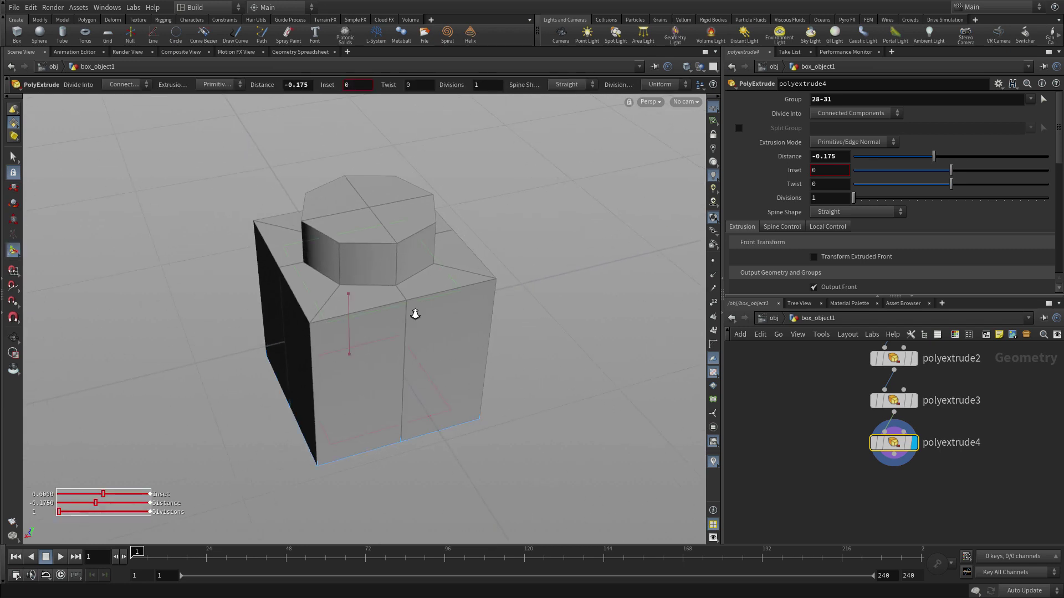
pyautogui.press('s')
pyautogui.press('n')
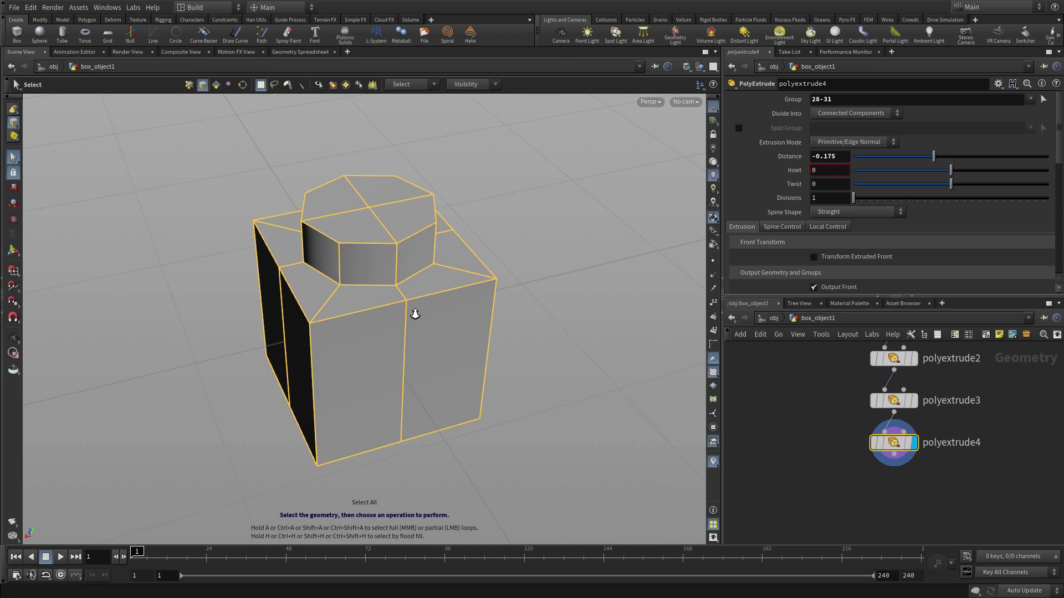
pyautogui.press('Tab')
pyautogui.write('g')
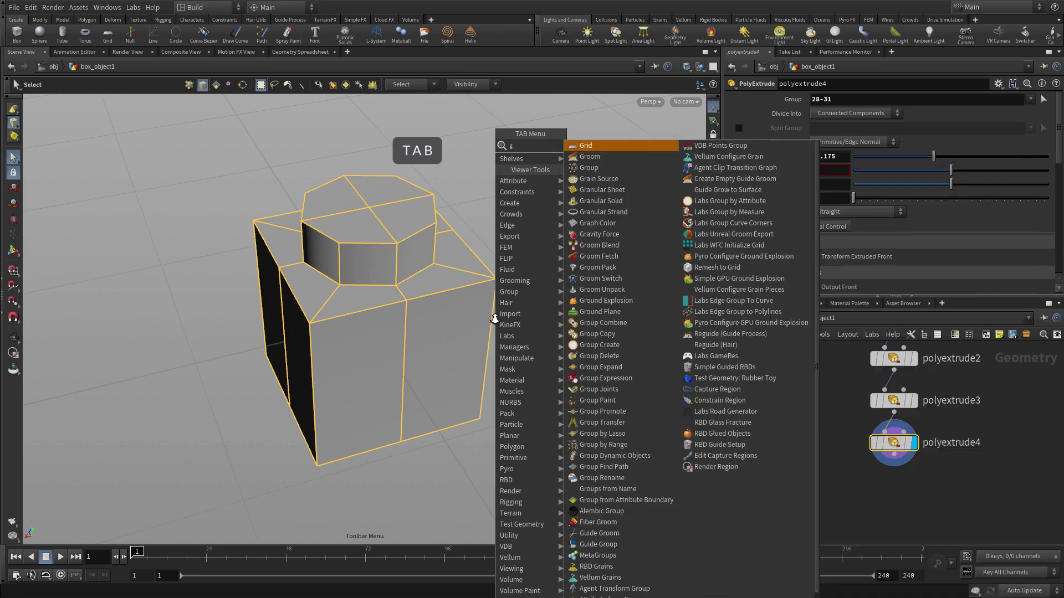
pyautogui.write('roup')
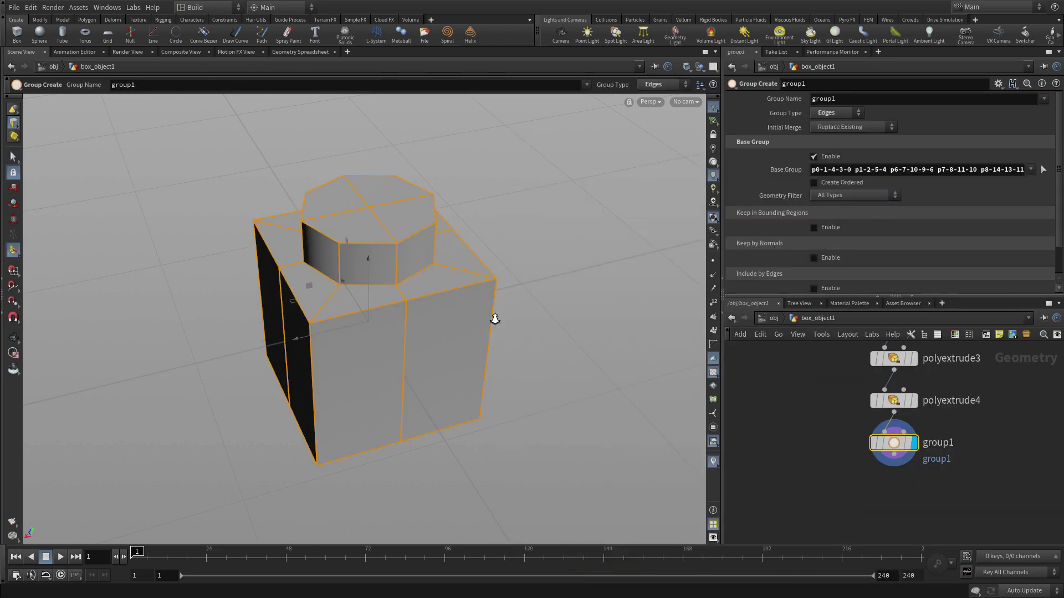
# - Make the group include edges by Min Edge Angle 89 and Max Edge Angle 91
pyautogui.click(829, 159)
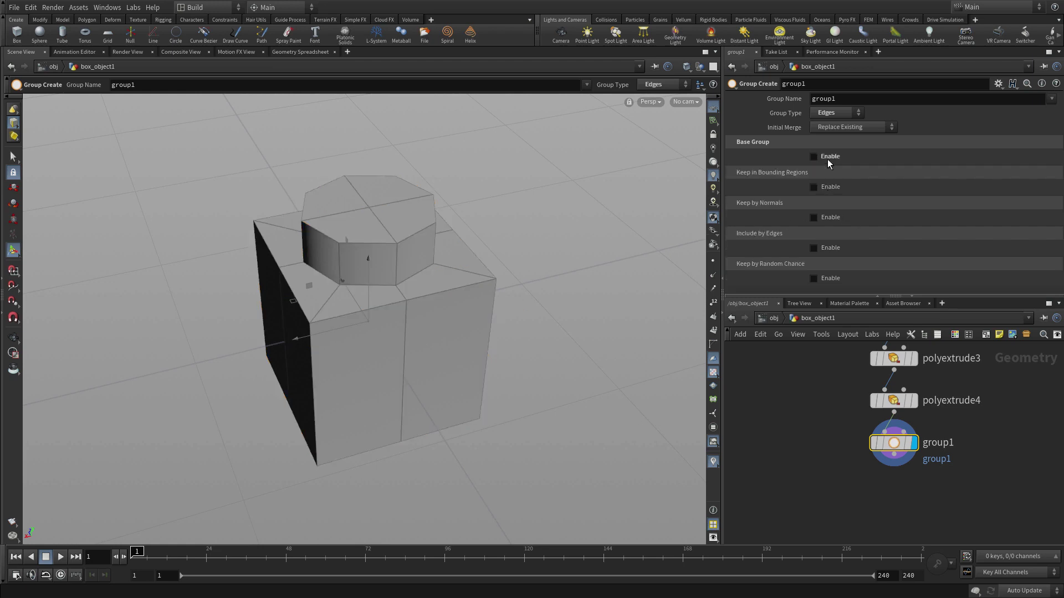
pyautogui.click(827, 247)
pyautogui.scroll(-1, 849, 241)
pyautogui.click(739, 217)
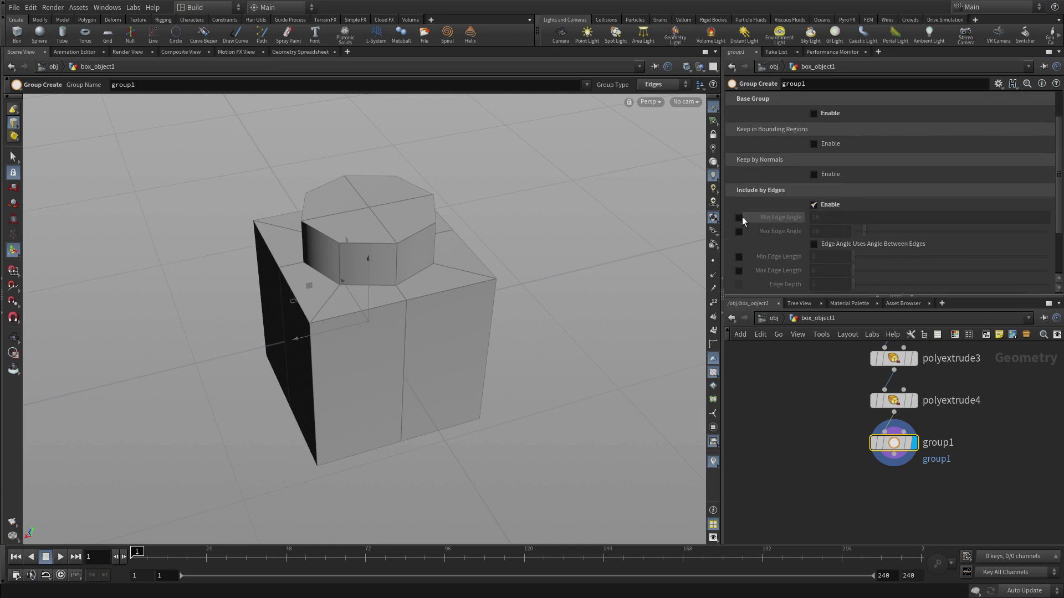
pyautogui.click(739, 231)
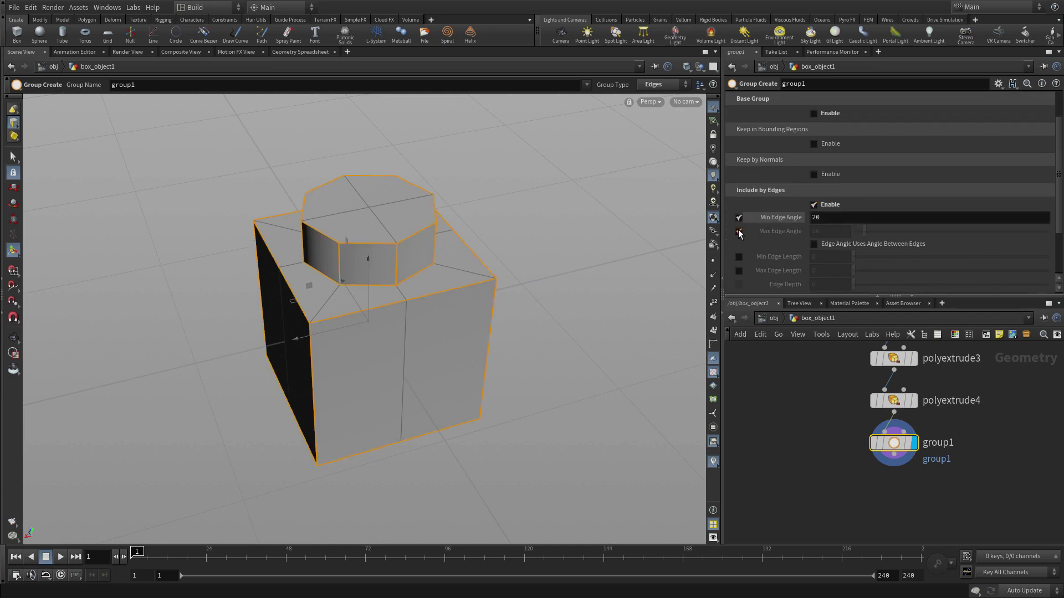
pyautogui.doubleClick(813, 217)
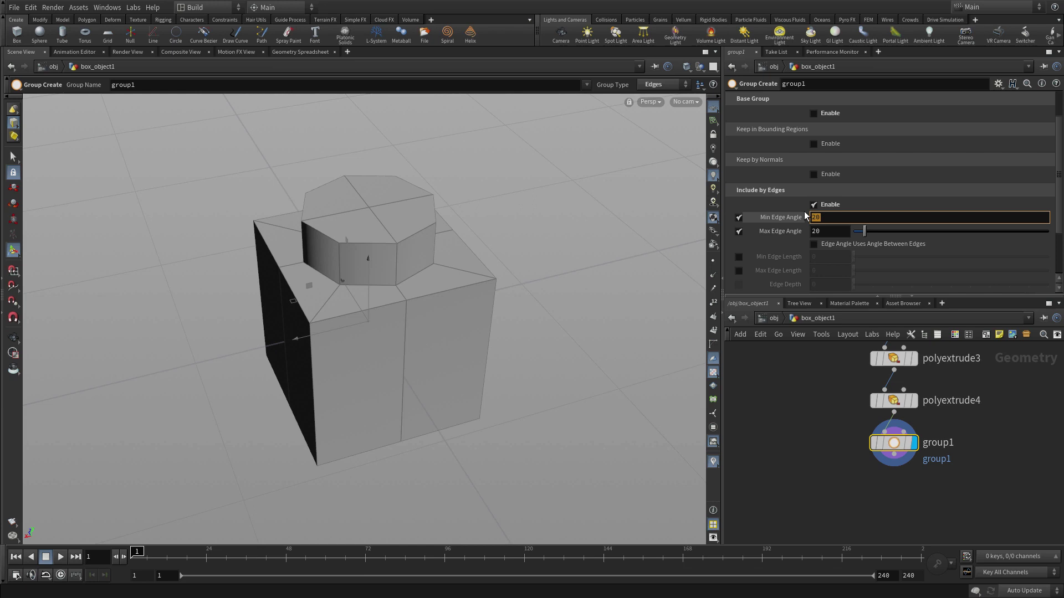
pyautogui.write('89')
pyautogui.press('Tab')
pyautogui.write('91')
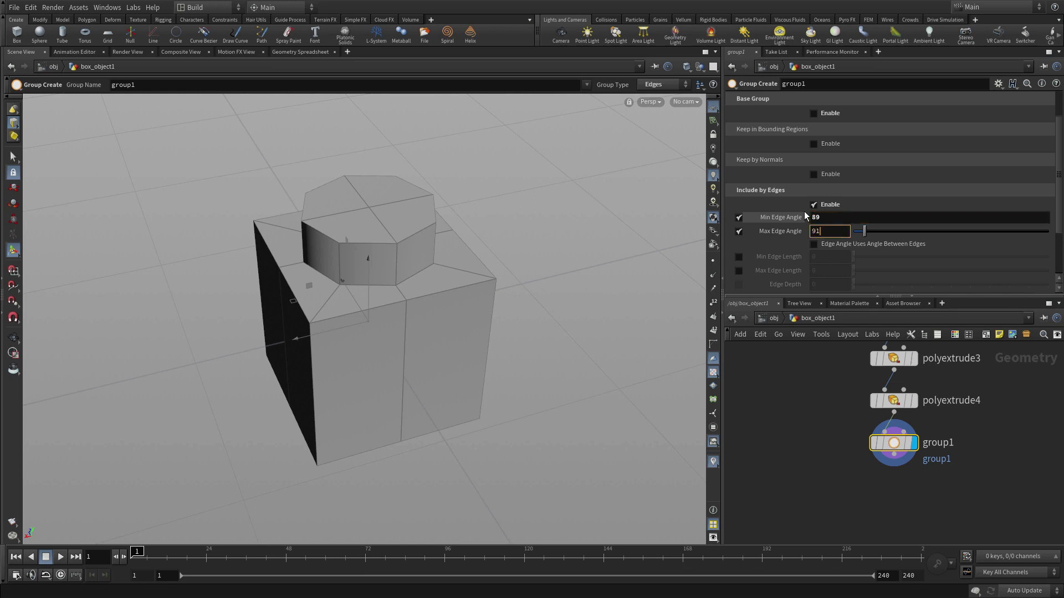
pyautogui.press('Tab')
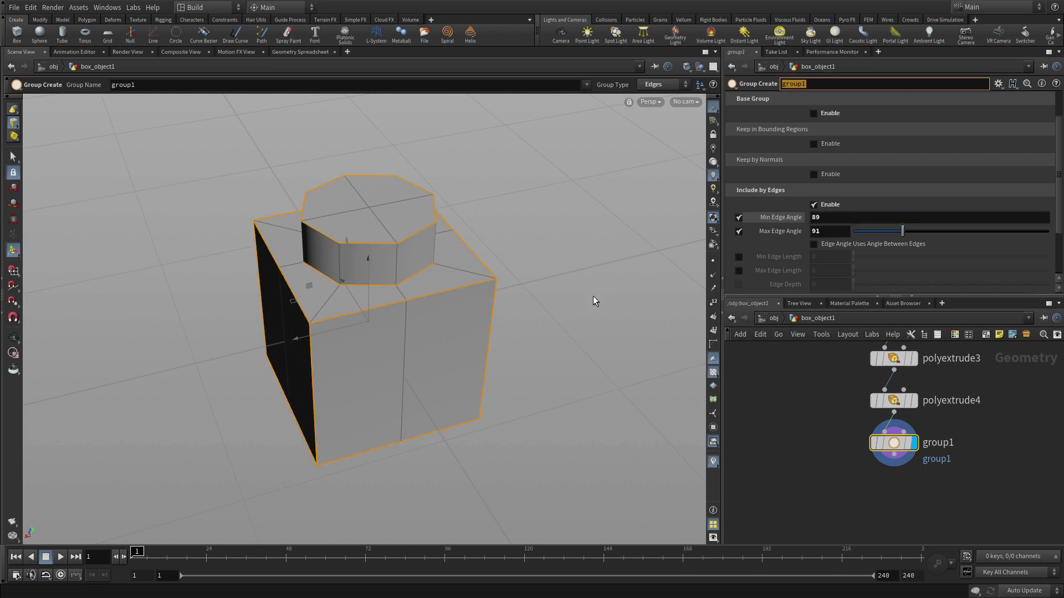
# - Reframe and tumble the view around the brick to inspect the edge group
pyautogui.press('Escape')
pyautogui.moveTo(565, 290); pyautogui.dragTo(532, 222)
pyautogui.press('h')
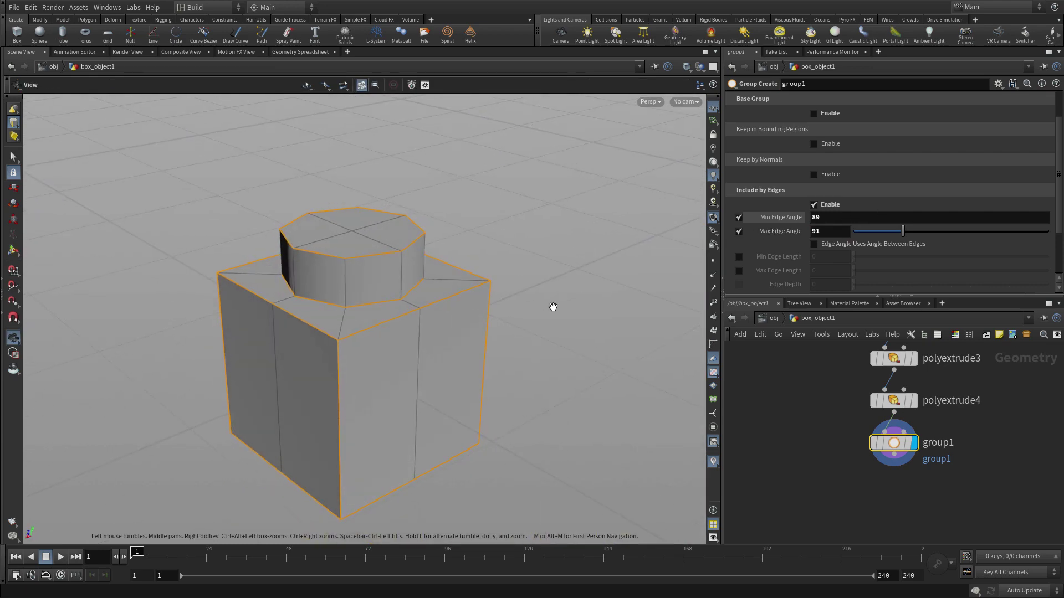
pyautogui.moveTo(553, 306); pyautogui.dragTo(612, 260)
pyautogui.press('Return')
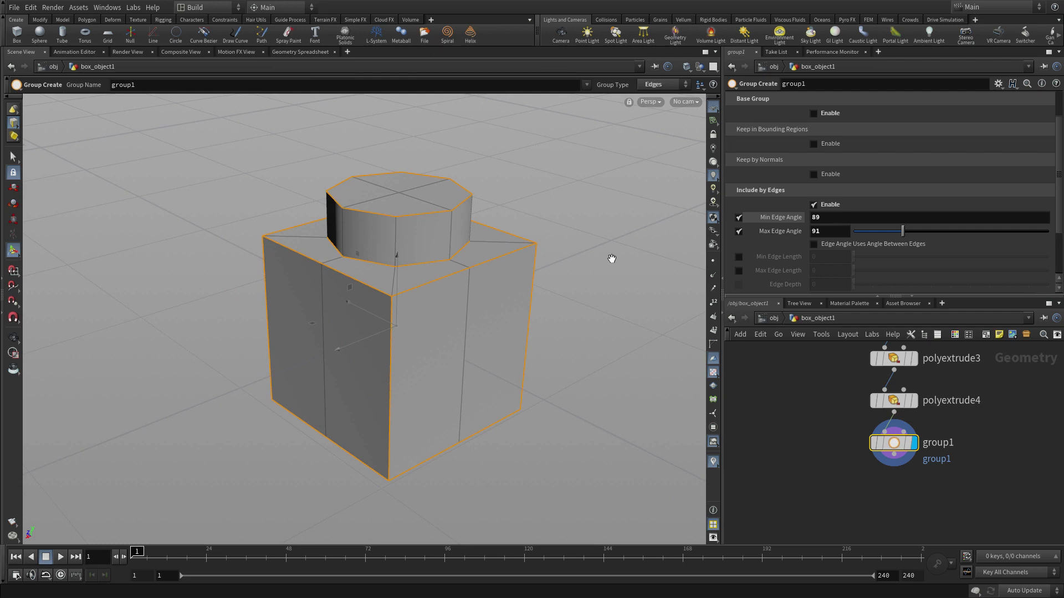
pyautogui.press('s')
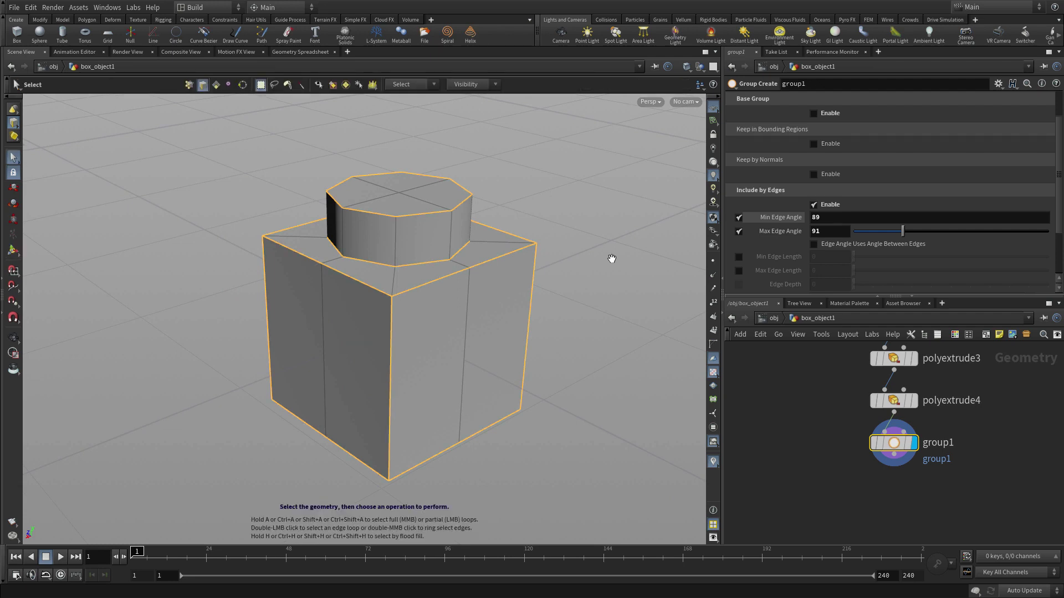
# - Add a PolyBevel after group1 with distance 0.006 and 3 divisions
pyautogui.press('c')
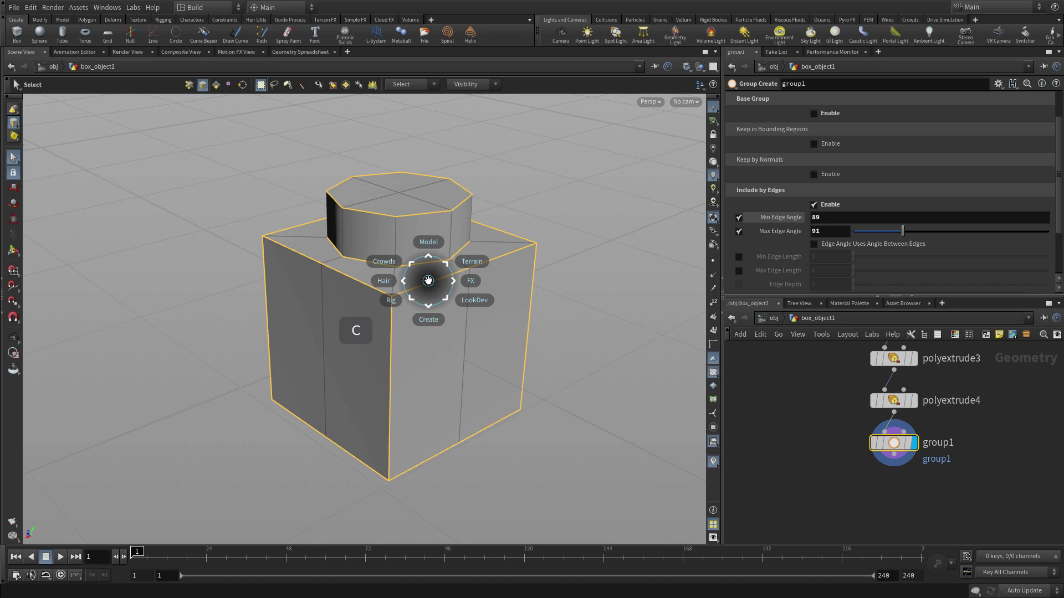
pyautogui.click(429, 242)
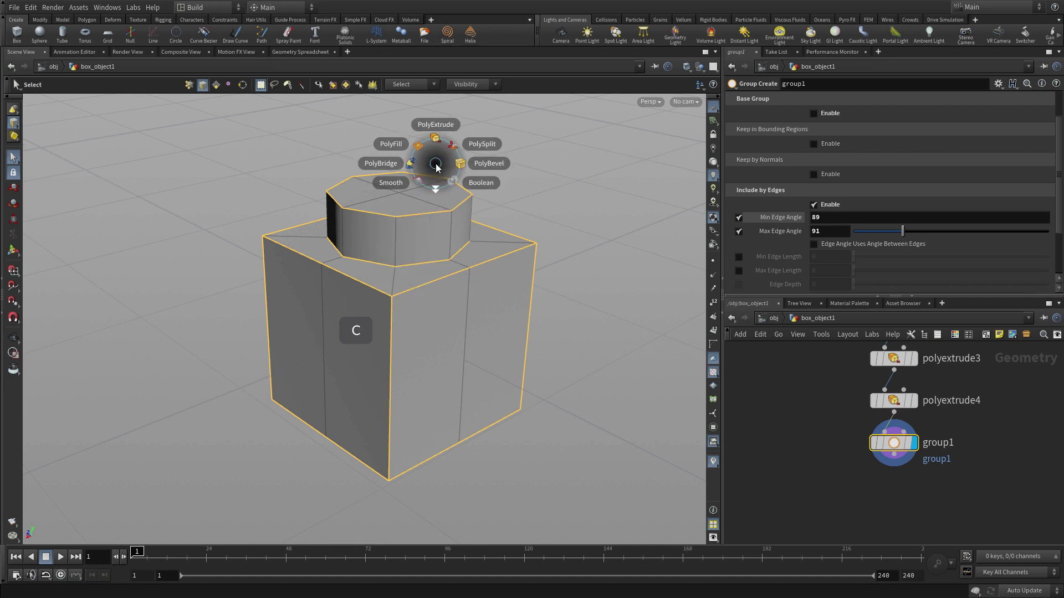
pyautogui.click(484, 165)
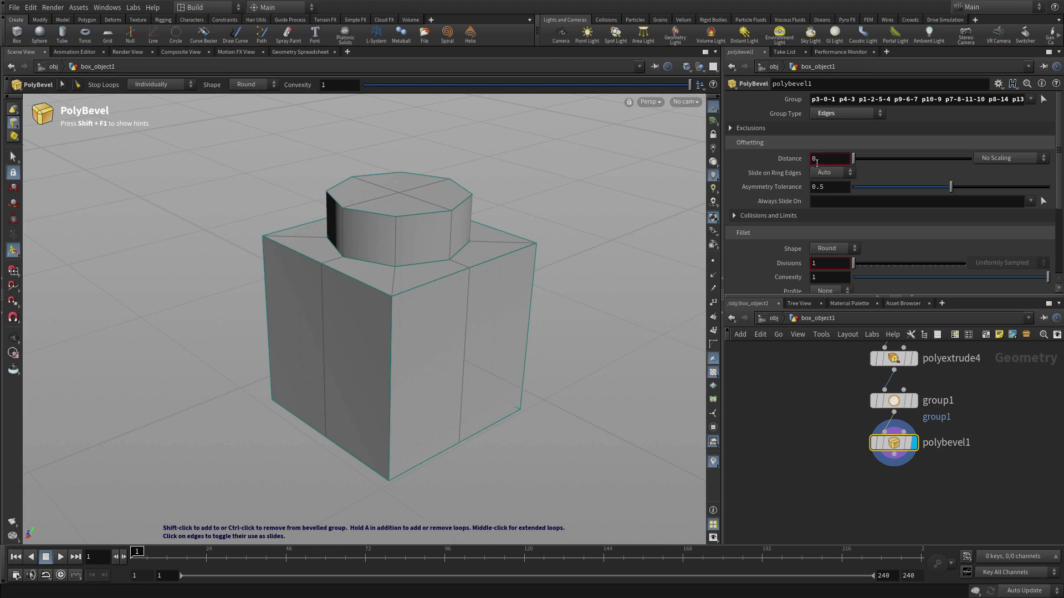
pyautogui.click(821, 157)
pyautogui.write('.10')
pyautogui.write('6')
pyautogui.press('Return')
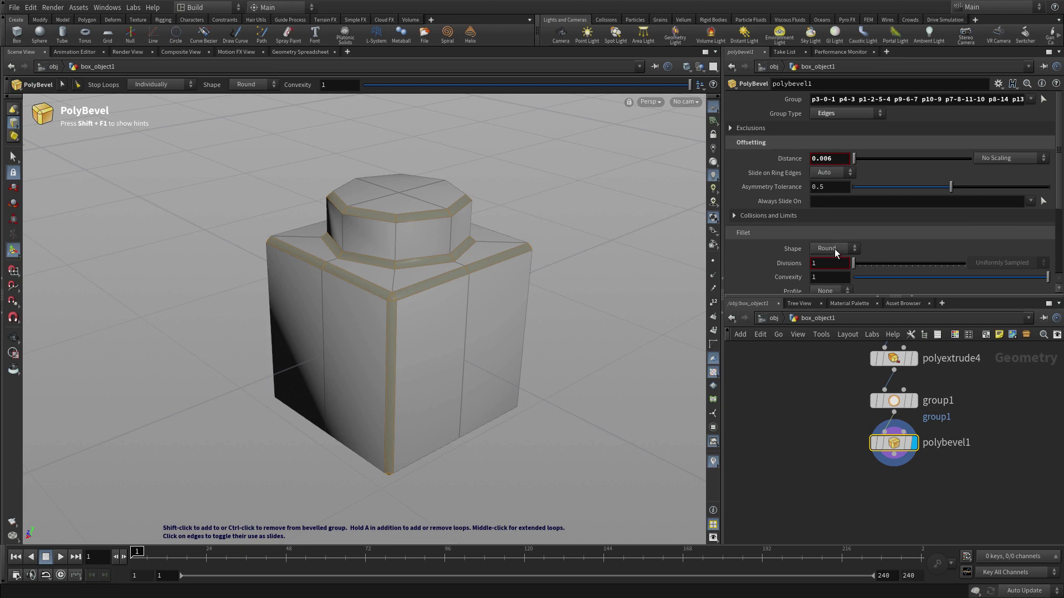
pyautogui.click(828, 263)
pyautogui.press('Return')
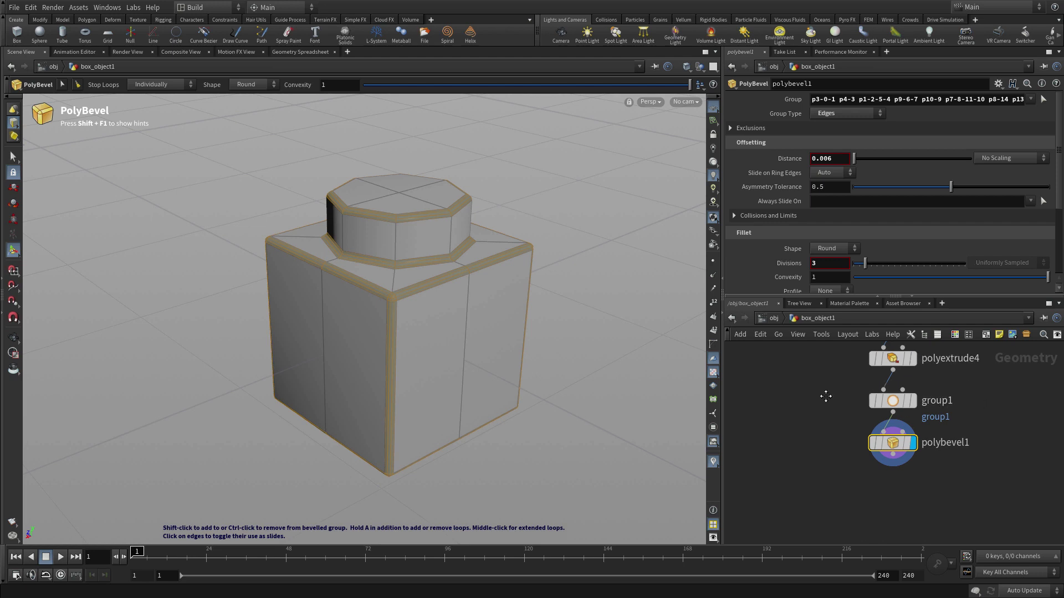
pyautogui.moveTo(831, 411); pyautogui.dragTo(811, 436, button='middle')
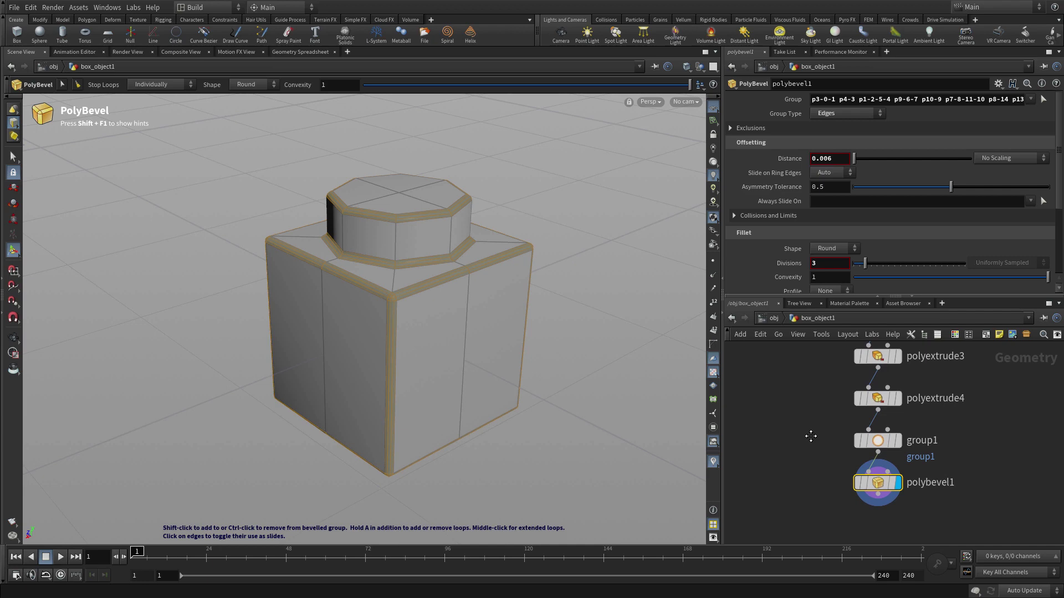
# - At the /obj level, rename the box_object1 node to single_brick
pyautogui.click(774, 318)
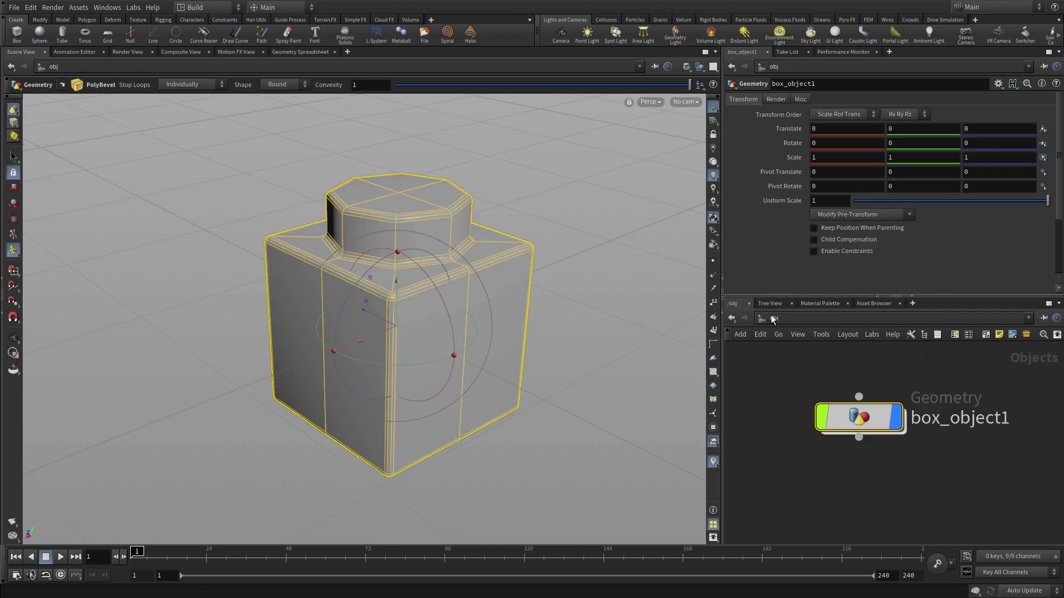
pyautogui.doubleClick(944, 417)
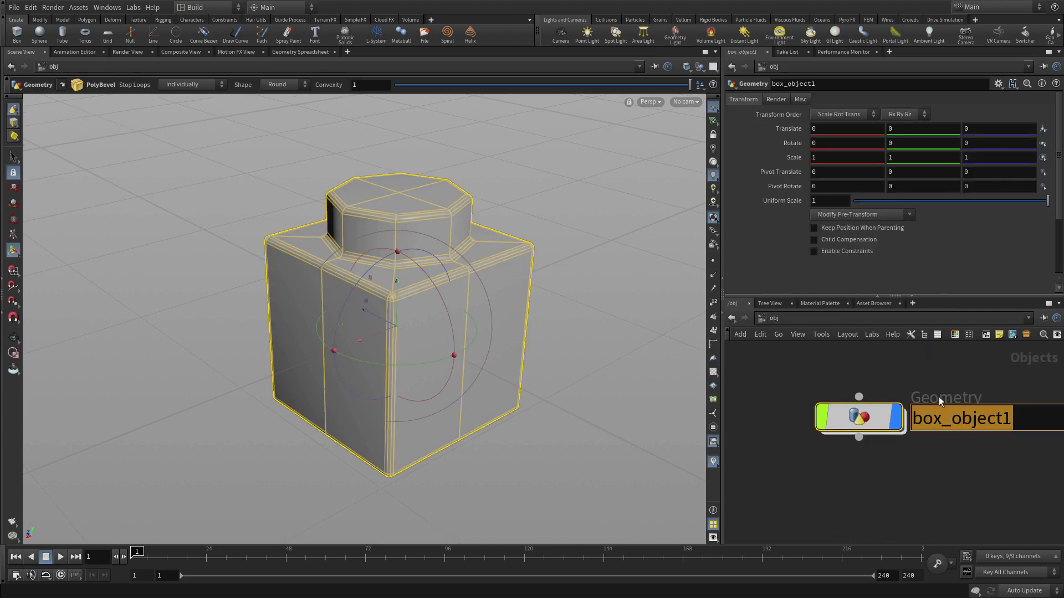
pyautogui.write('single_brick')
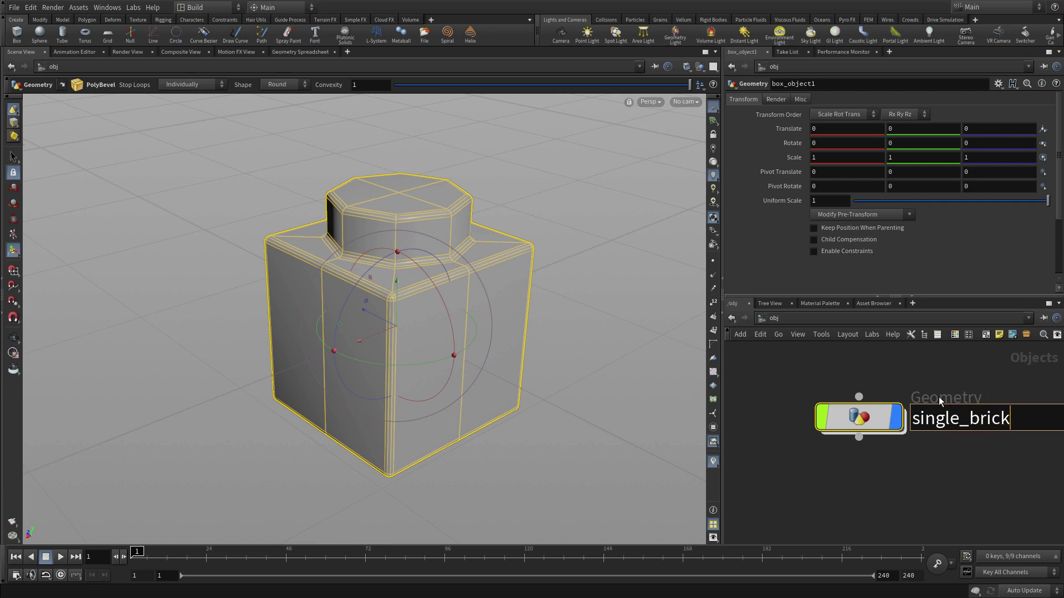
pyautogui.press('Return')
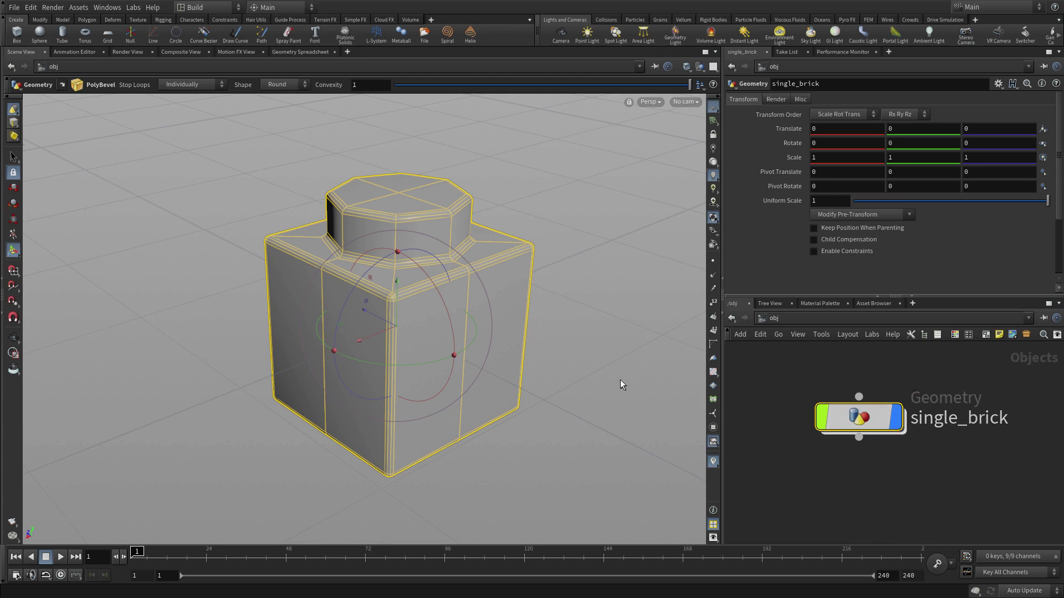
# - Turn on viewport subdivision and switch the viewport to Smooth Shaded without wireframe
pyautogui.hotkey('shift', '+')
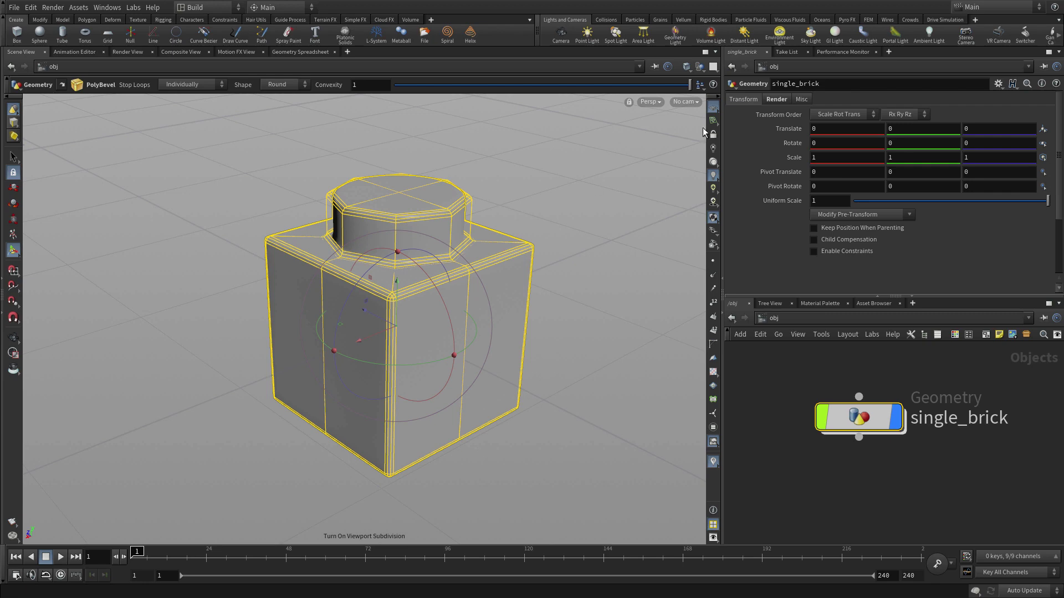
pyautogui.click(687, 66)
pyautogui.click(701, 191)
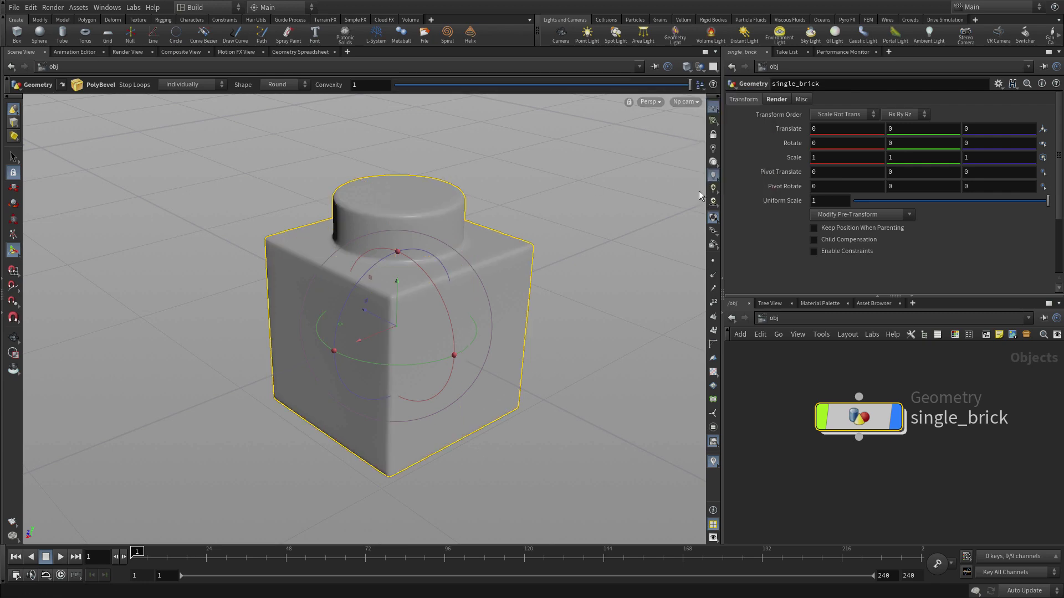
# - Set single_brick's Render tab Display As to Subdivision Surface / Curves
pyautogui.click(13, 157)
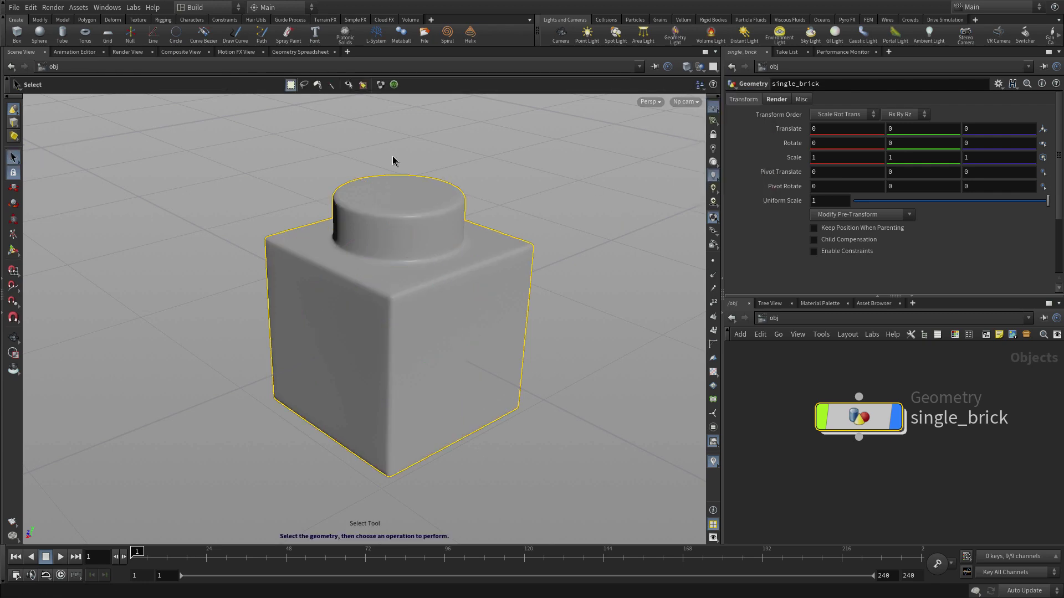
pyautogui.click(776, 99)
pyautogui.click(828, 145)
pyautogui.click(826, 150)
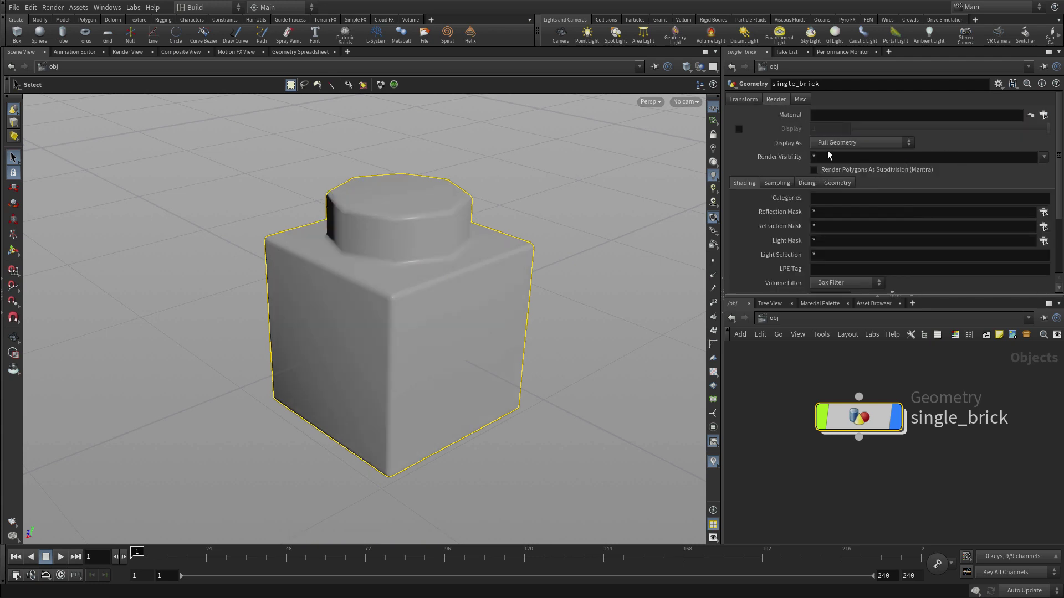
pyautogui.click(828, 144)
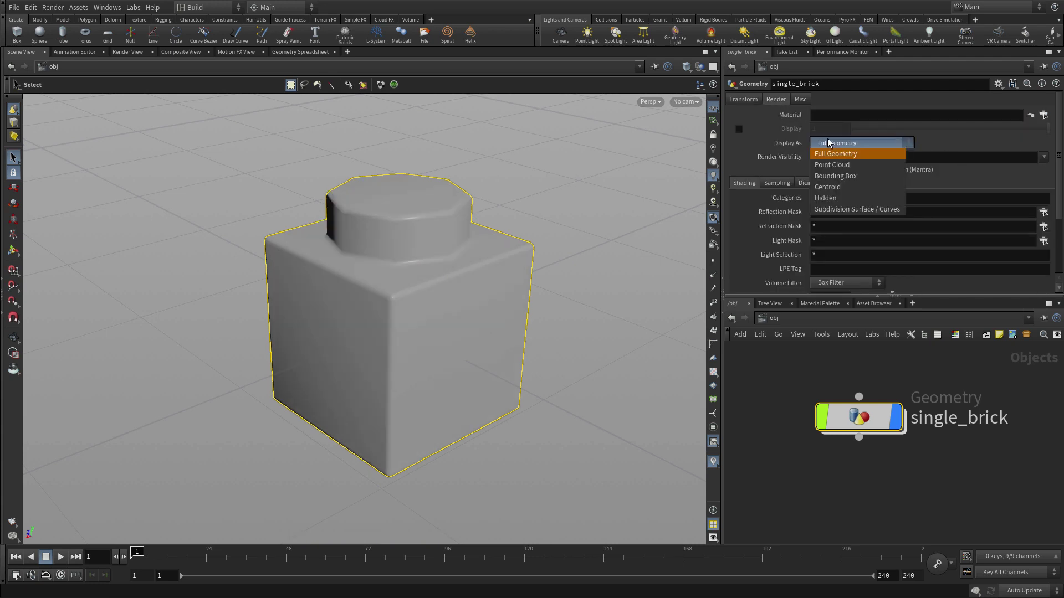
pyautogui.click(829, 210)
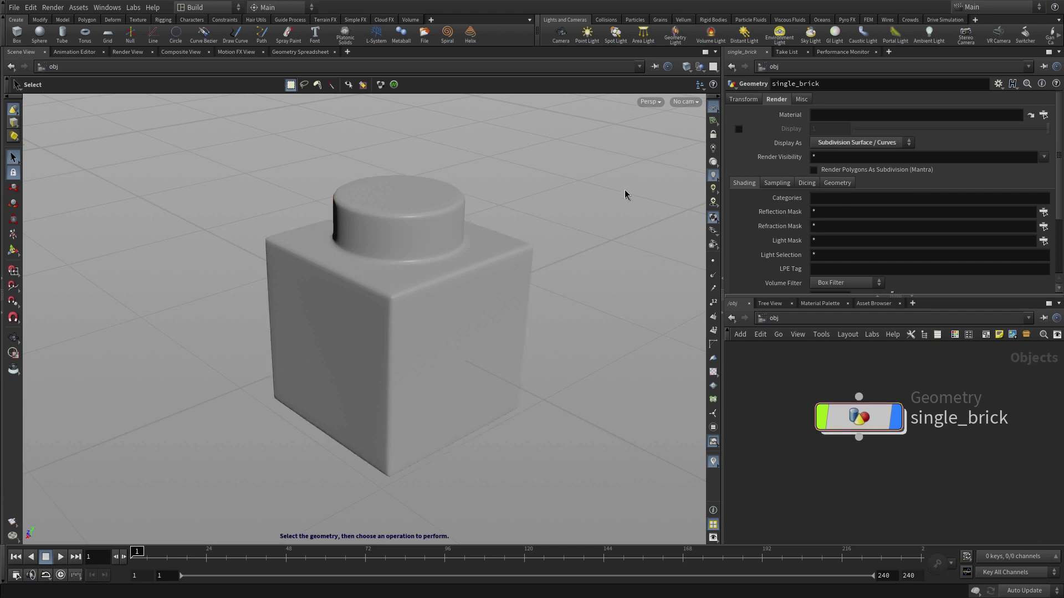